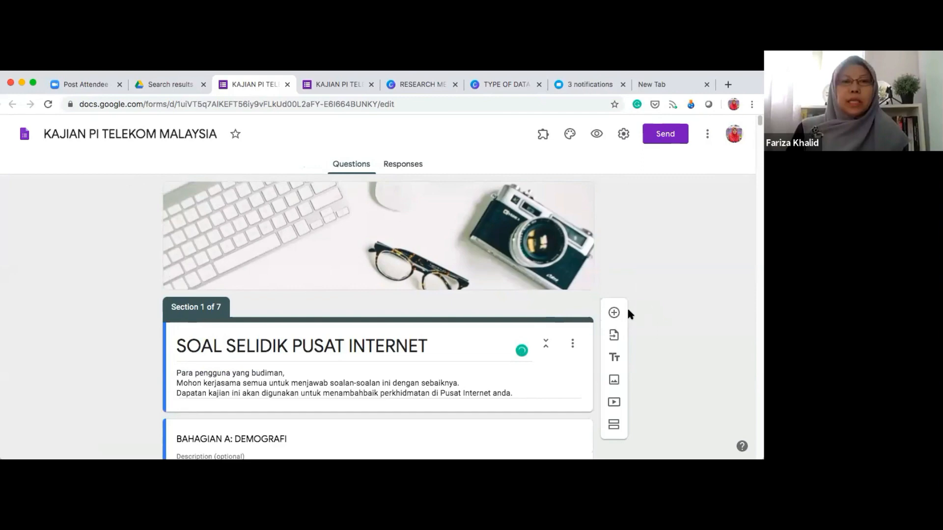
Step: Examine the BAHAGIAN A: DEMOGRAFI questions of the survey form, from JANTINA to the PUSAT INTERNET ANDA BERADA DI state list
scroll(671, 317, "down", 5)
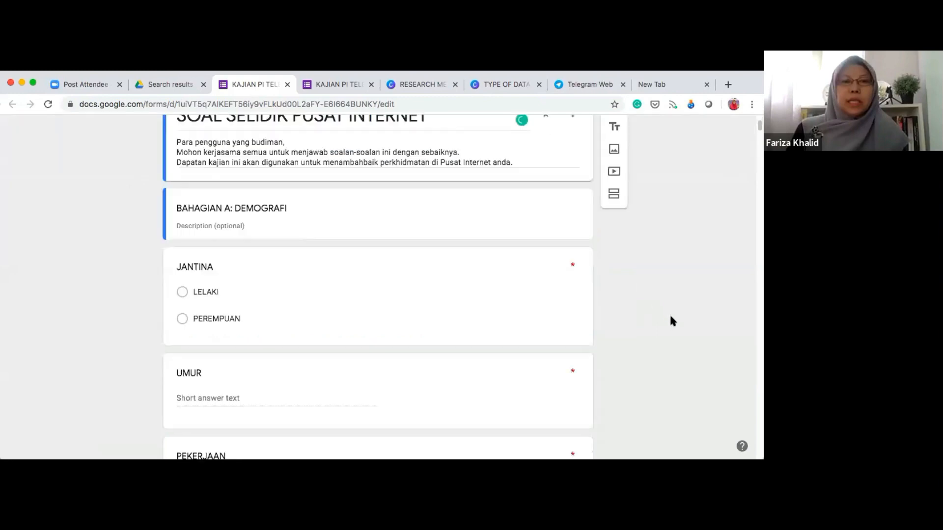
scroll(626, 311, "up", 2)
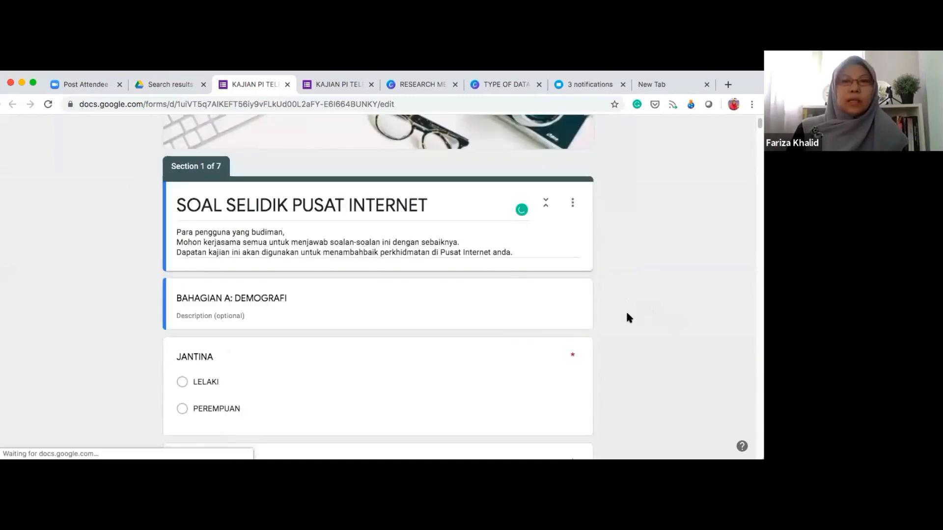
scroll(627, 312, "down", 1)
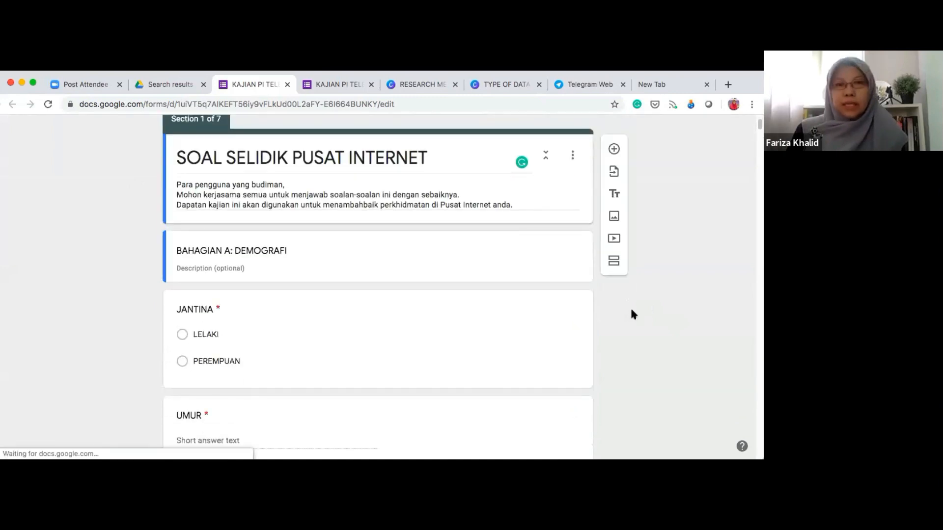
scroll(632, 310, "down", 1)
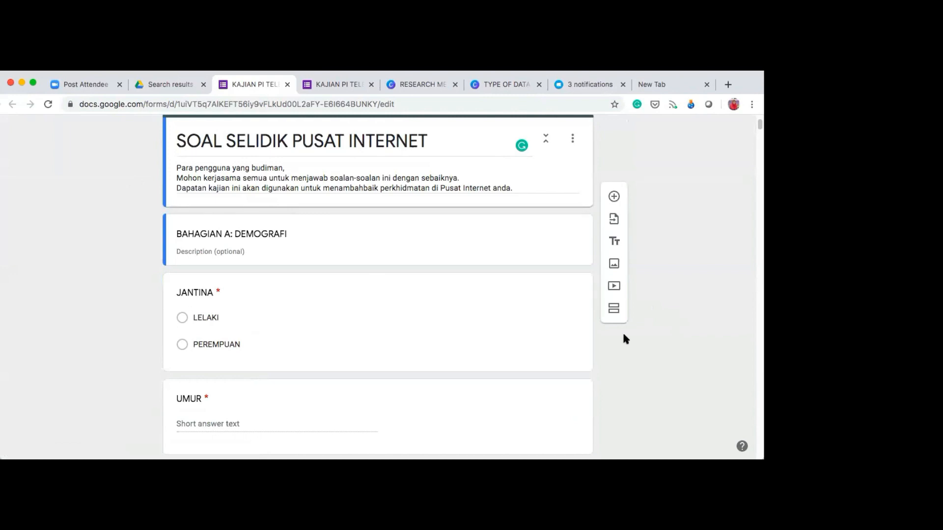
scroll(624, 337, "down", 1)
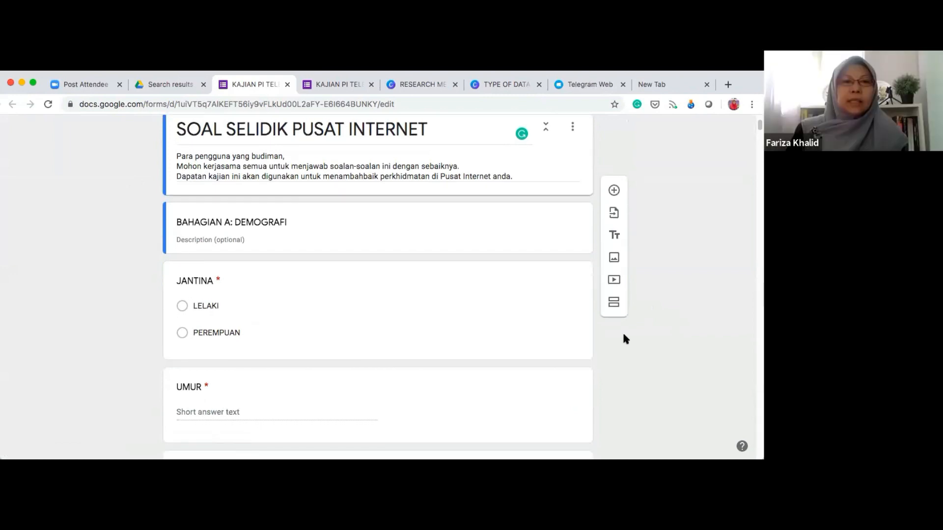
scroll(624, 335, "down", 5)
scroll(623, 336, "down", 6)
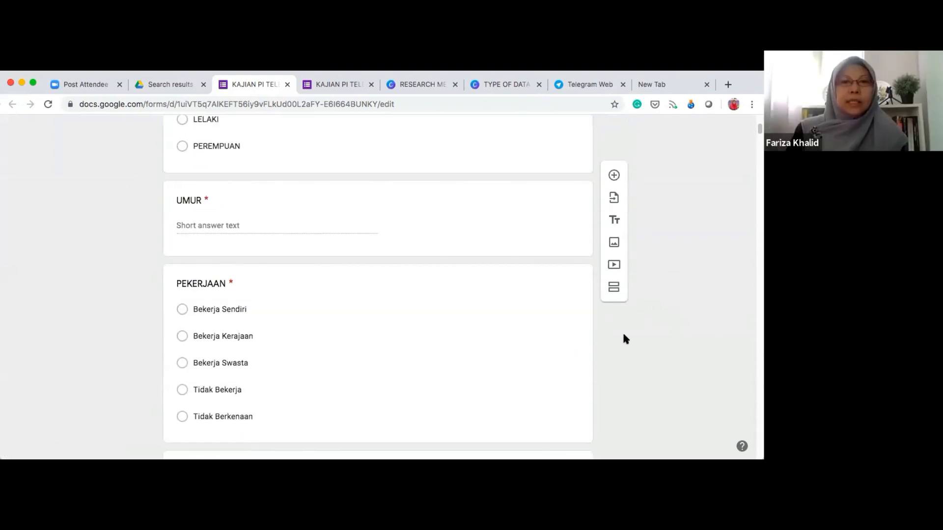
scroll(624, 335, "down", 6)
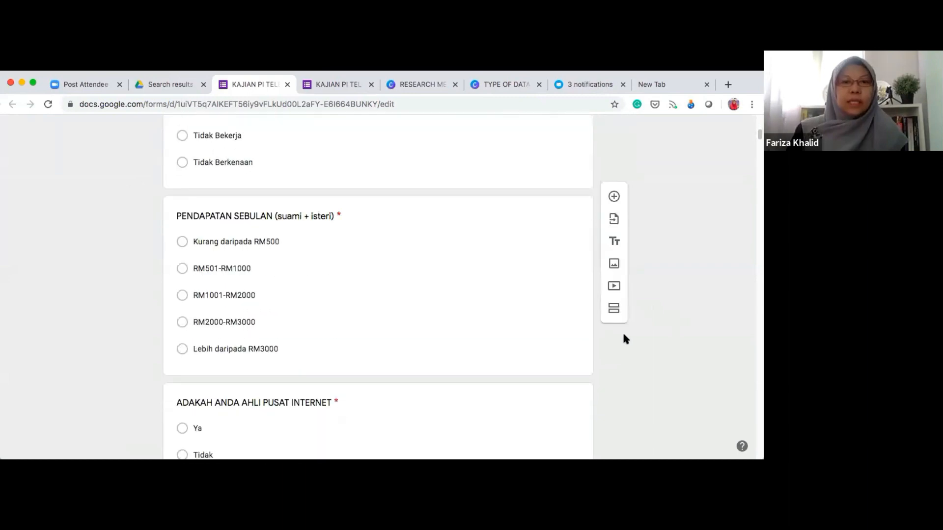
scroll(624, 337, "down", 5)
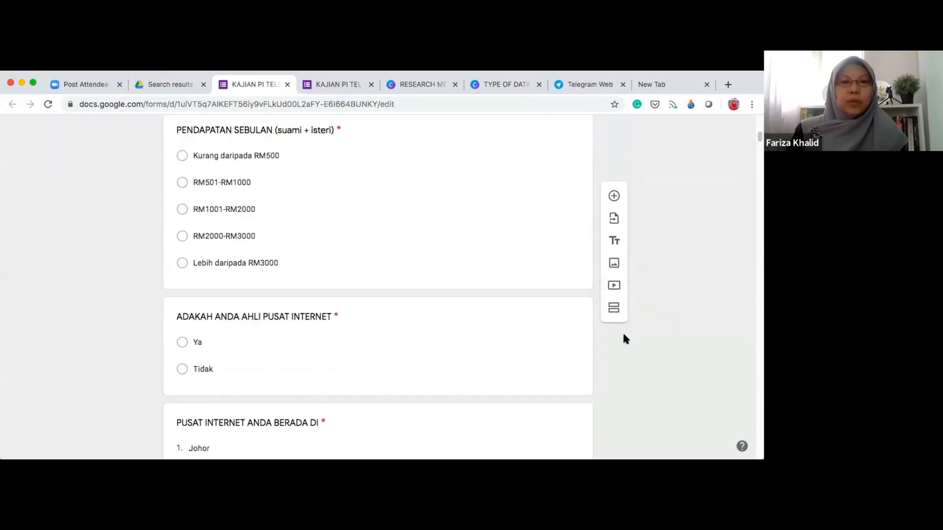
scroll(624, 335, "down", 5)
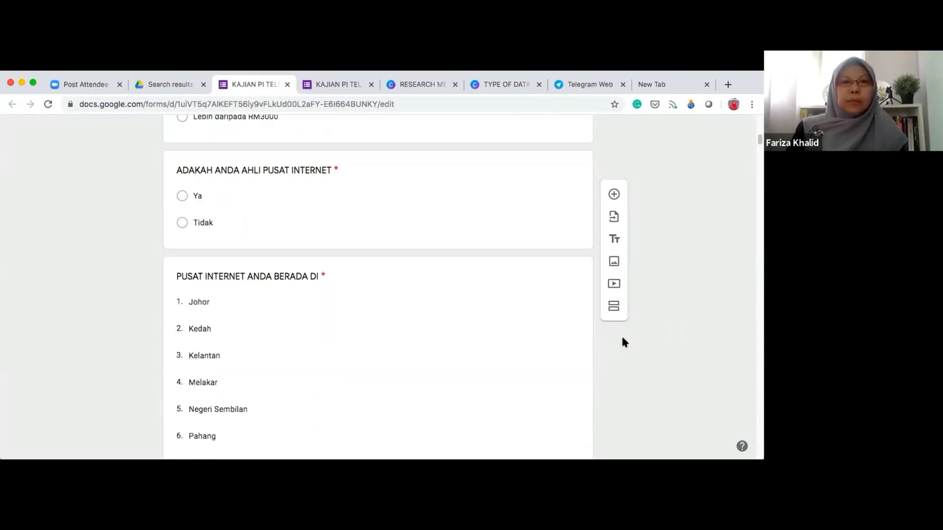
scroll(623, 337, "down", 5)
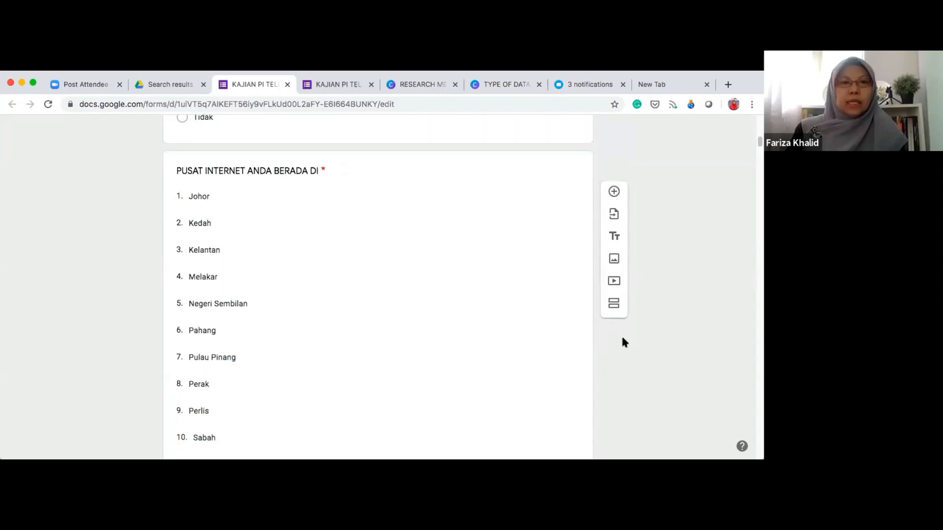
scroll(622, 339, "down", 1)
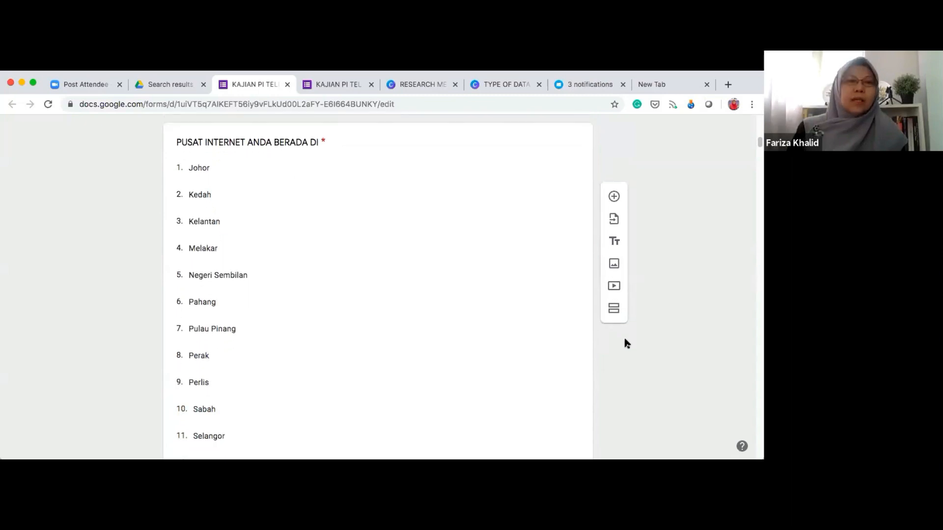
scroll(625, 343, "down", 5)
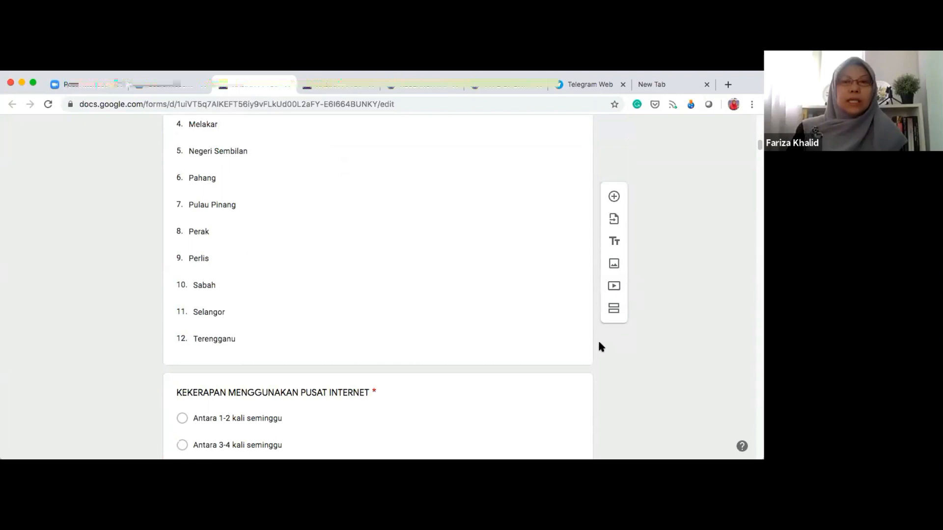
Step: Review the demographic questions again from JANTINA through KEKERAPAN MENGGUNAKAN PUSAT INTERNET at the end of section 1
scroll(604, 359, "up", 15)
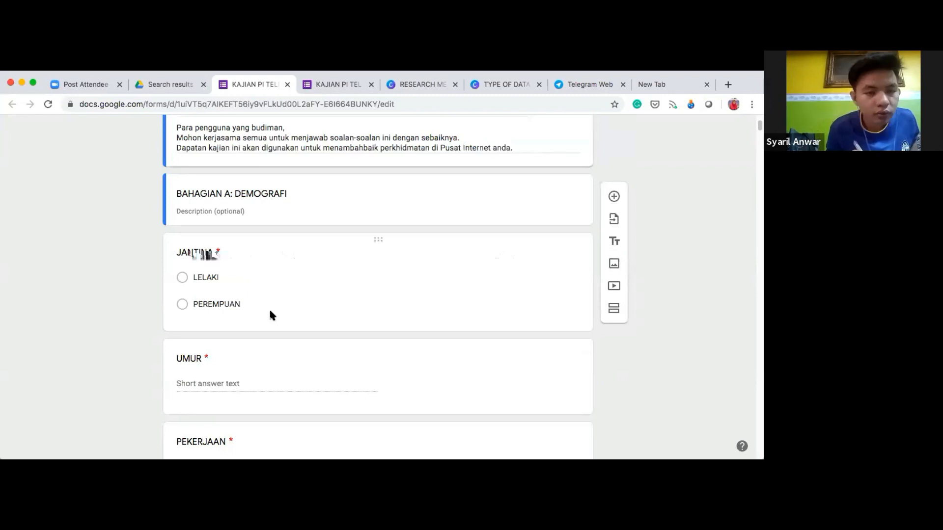
scroll(331, 282, "down", 4)
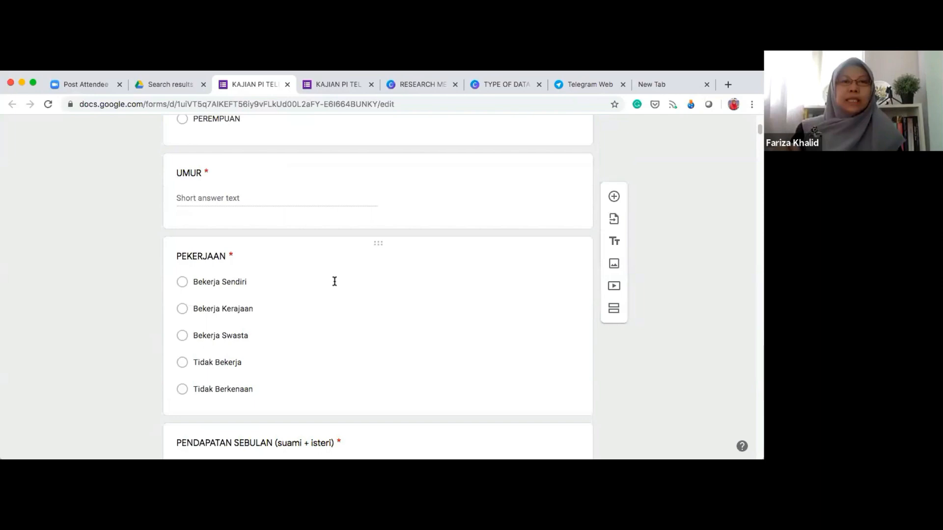
scroll(334, 282, "down", 10)
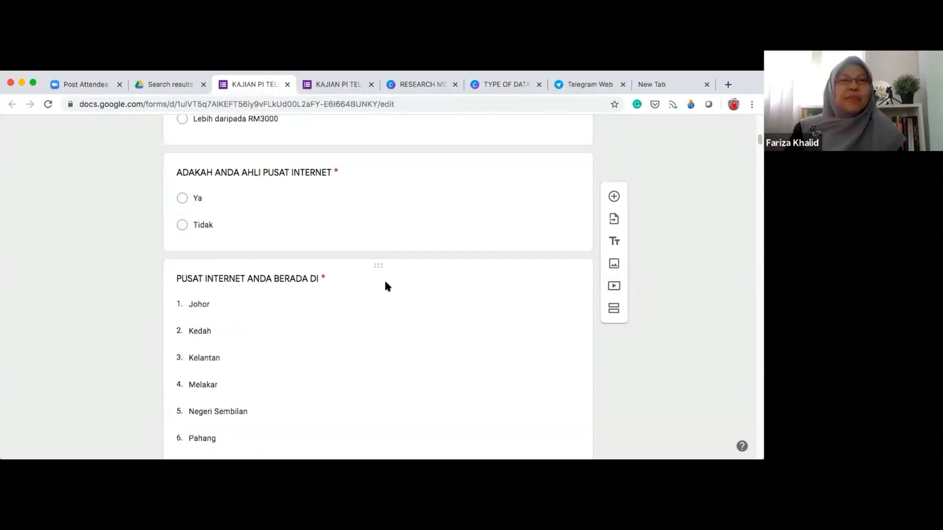
scroll(384, 278, "down", 2)
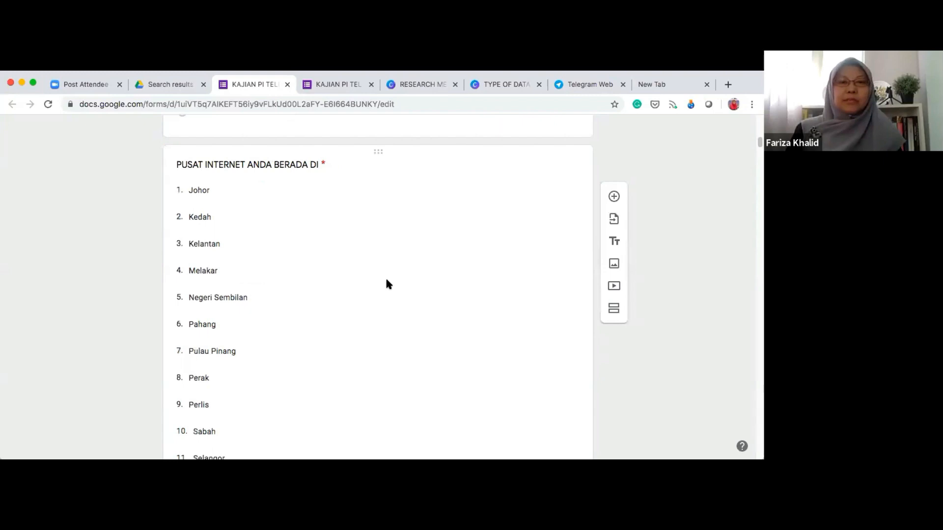
scroll(346, 227, "down", 1)
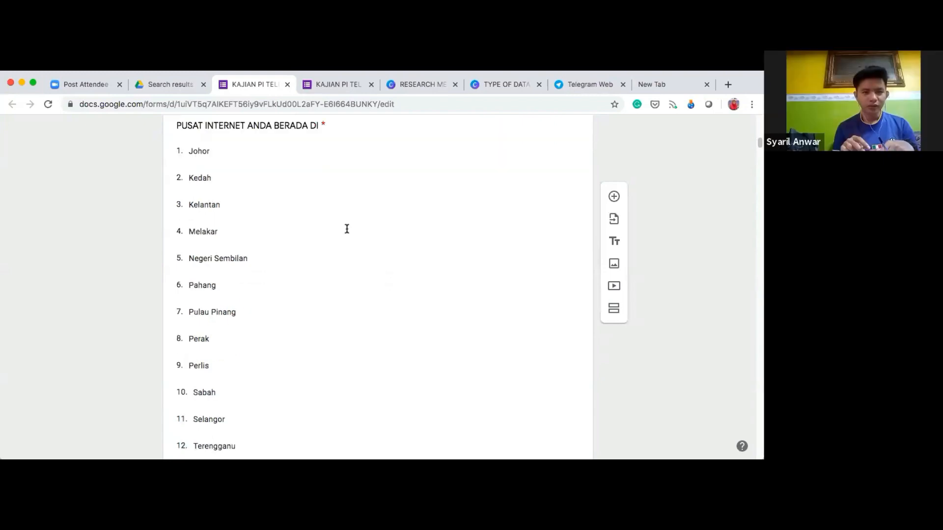
scroll(346, 229, "down", 6)
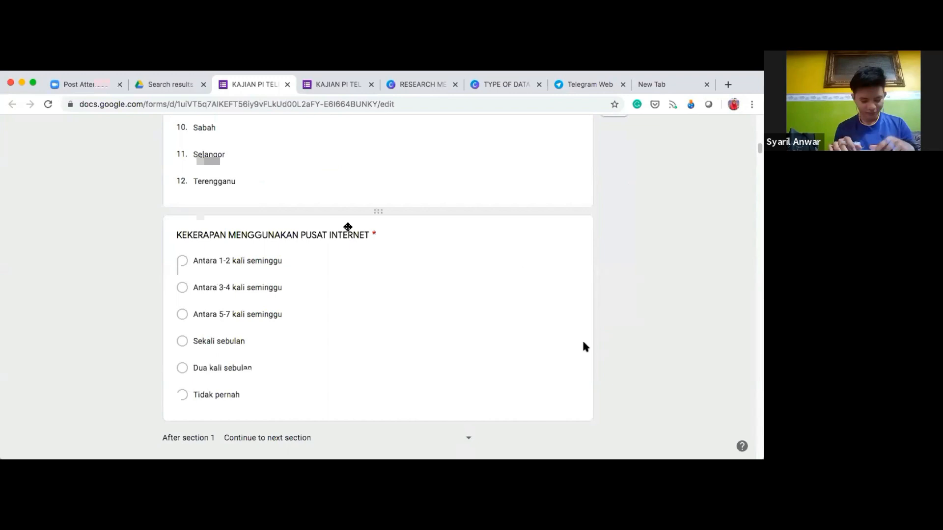
scroll(365, 225, "down", 7)
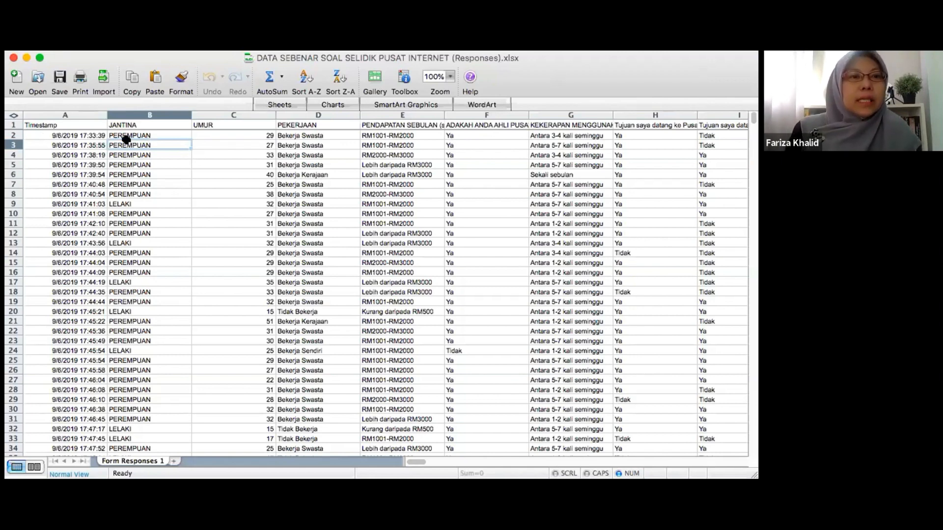
Step: Replace the JANTINA answers in rows 2 to 24 with numeric codes, 2 for PEREMPUAN and 1 for LELAKI
left_click(166, 133)
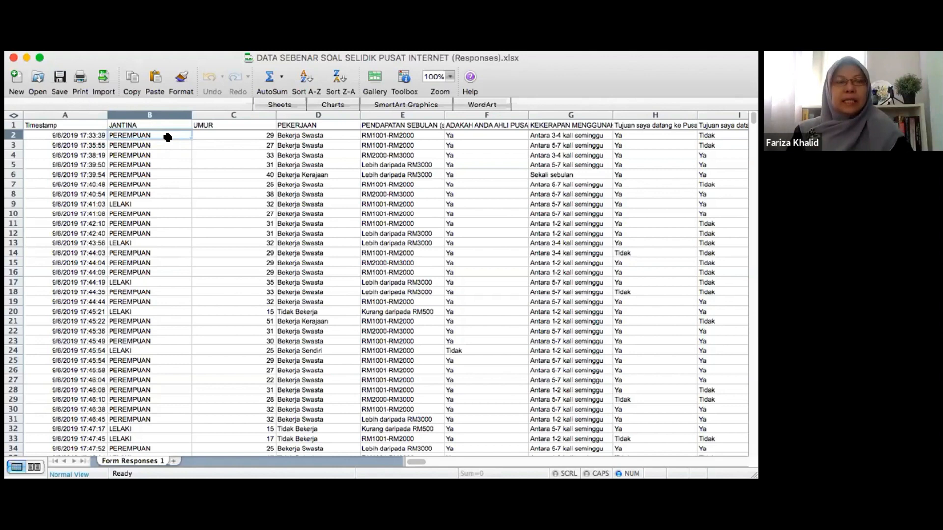
type("2")
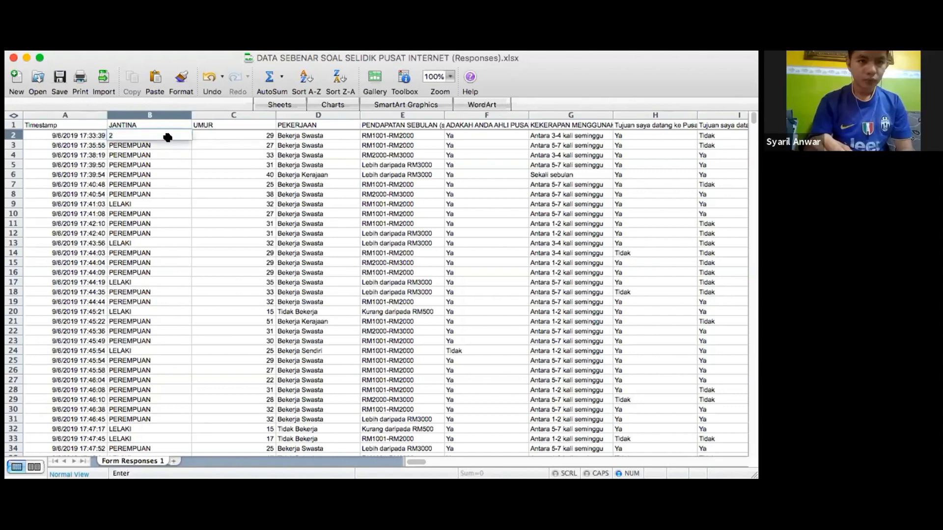
key("Return")
type("2")
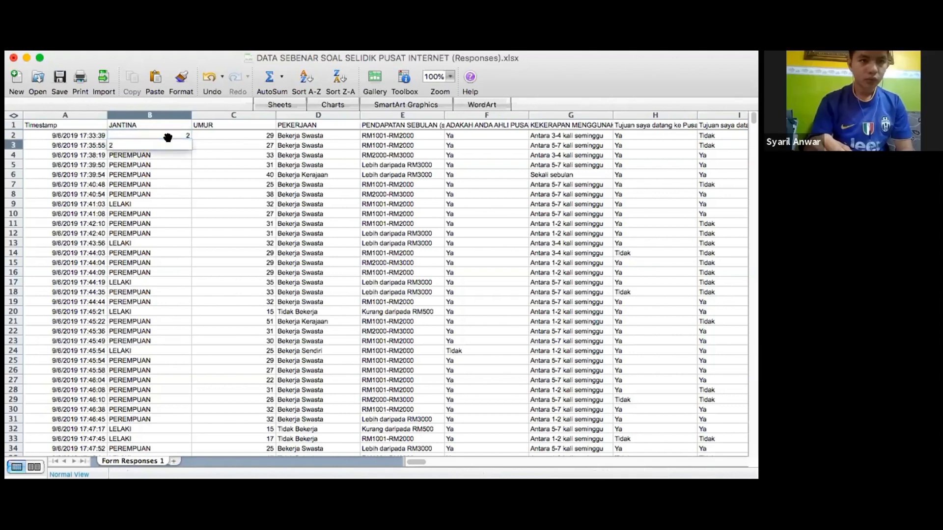
key("Return")
type("2")
key("Return")
type("2")
key("Return")
type("2")
key("Return")
type("2 ")
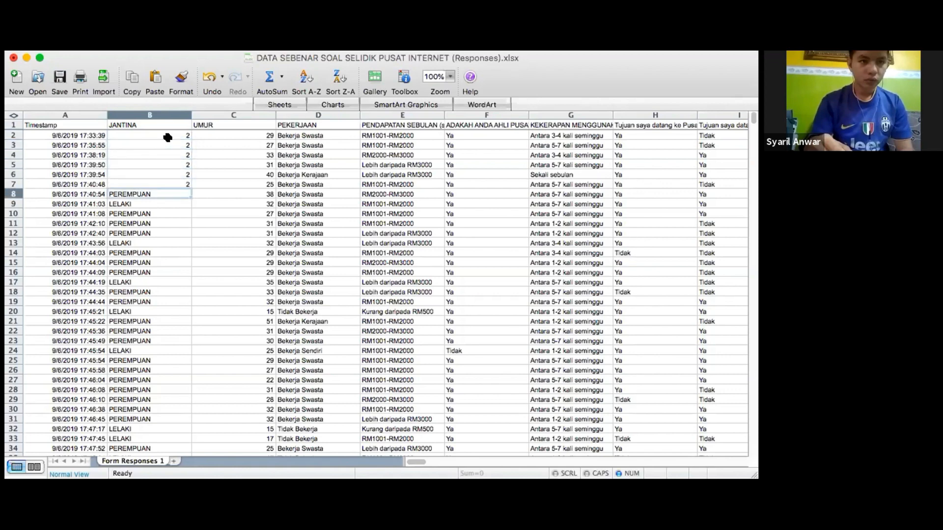
type("2")
key("Return")
type("1")
key("Return")
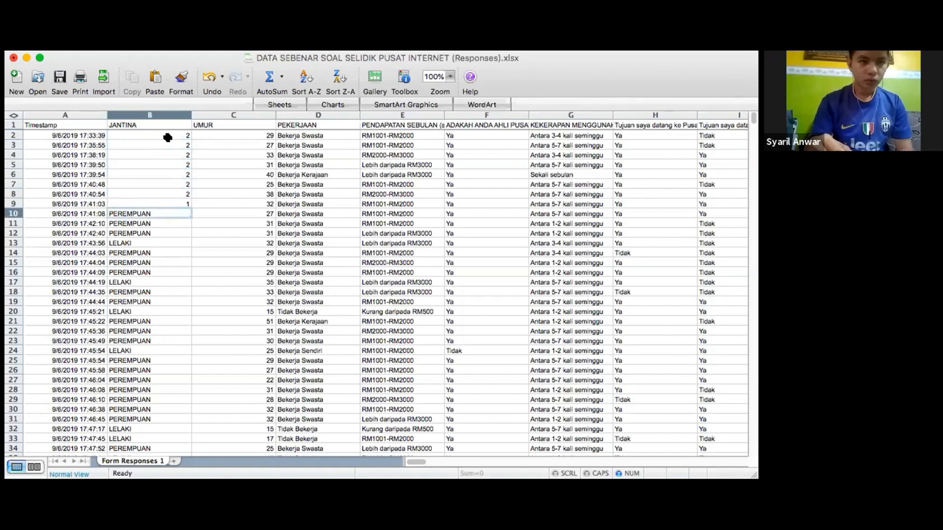
type("2 2 2 1 2")
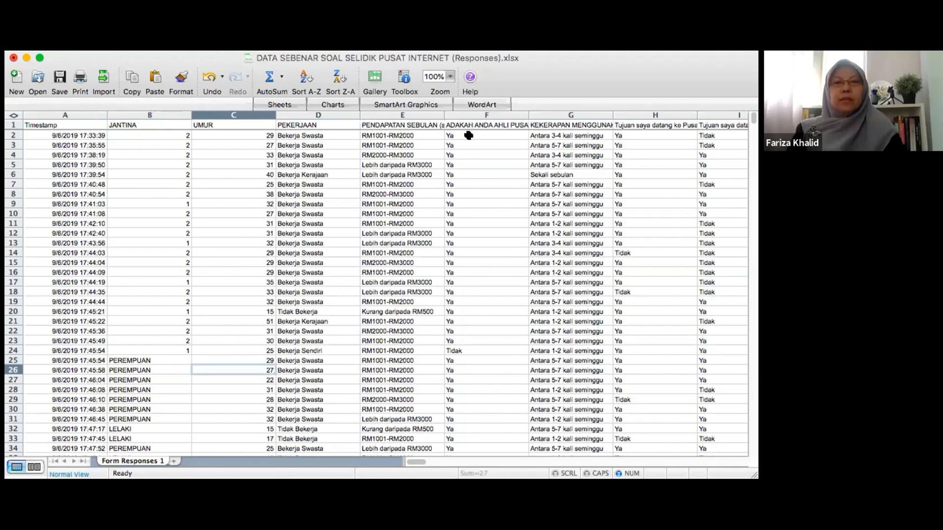
Step: Replace the Ya answers in rows 2 to 23 of the internet centre membership column with code 1
left_click(318, 312)
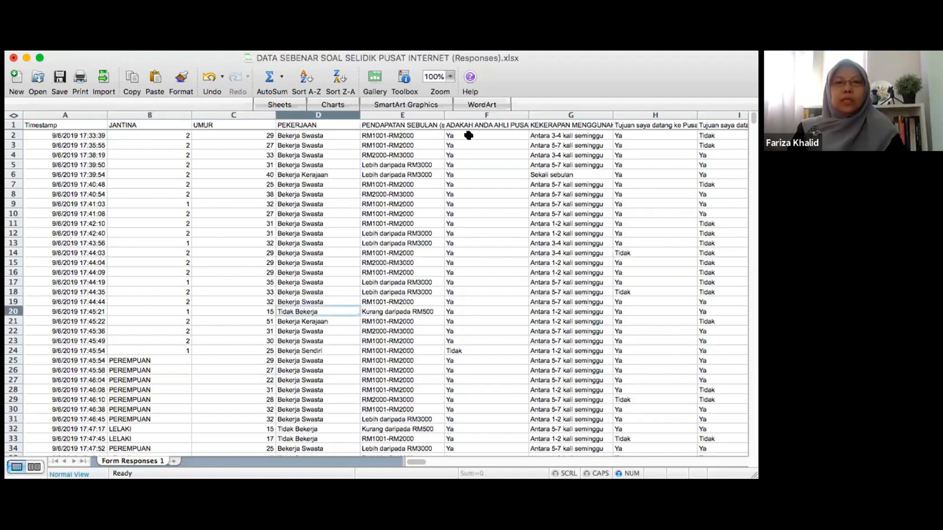
left_click(468, 136)
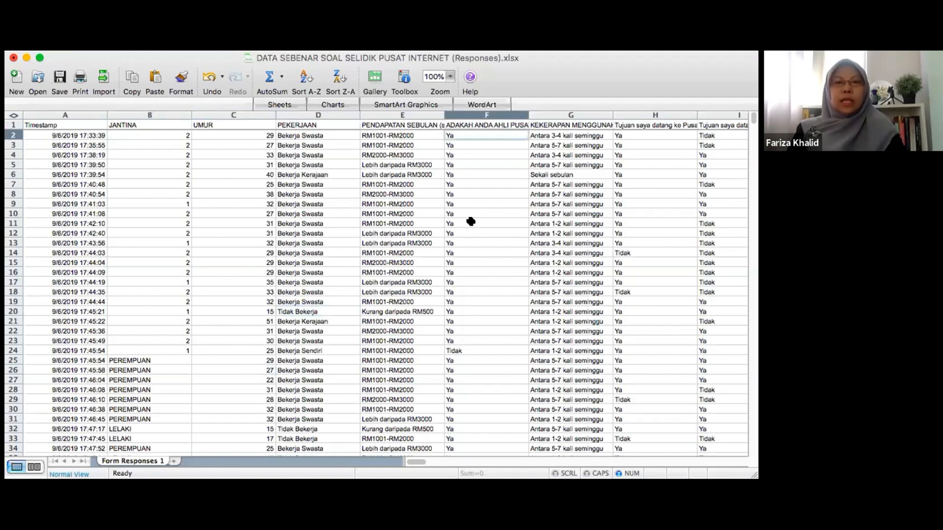
type("1")
key("Return")
type("1")
key("Return")
type("1")
key("Return")
type("1")
key("Return")
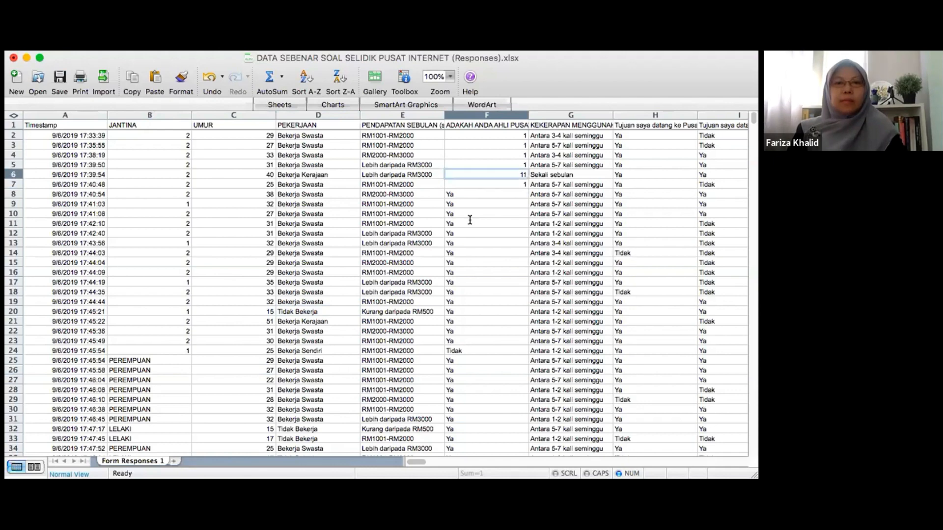
type("1")
key("Return")
type("1")
key("Return")
type("1")
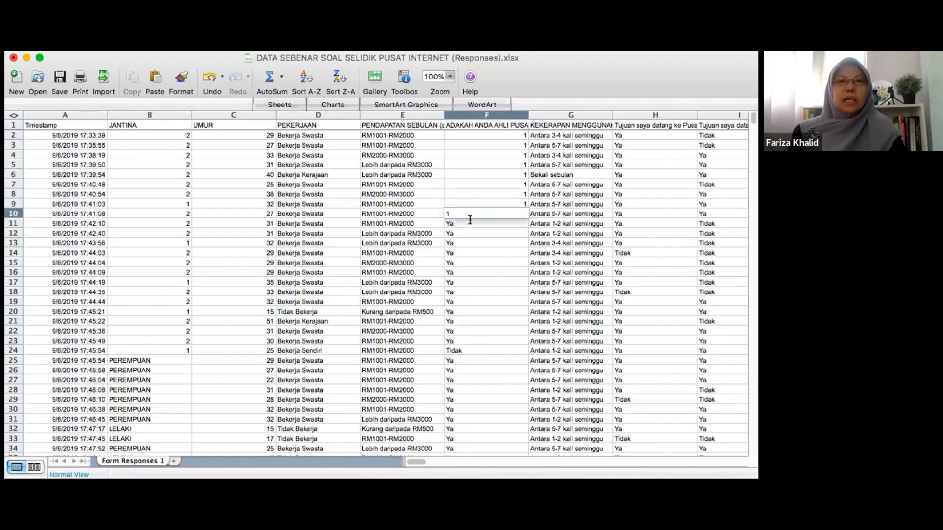
key("Return")
type("1")
key("Return")
type("1")
key("Return")
type("1")
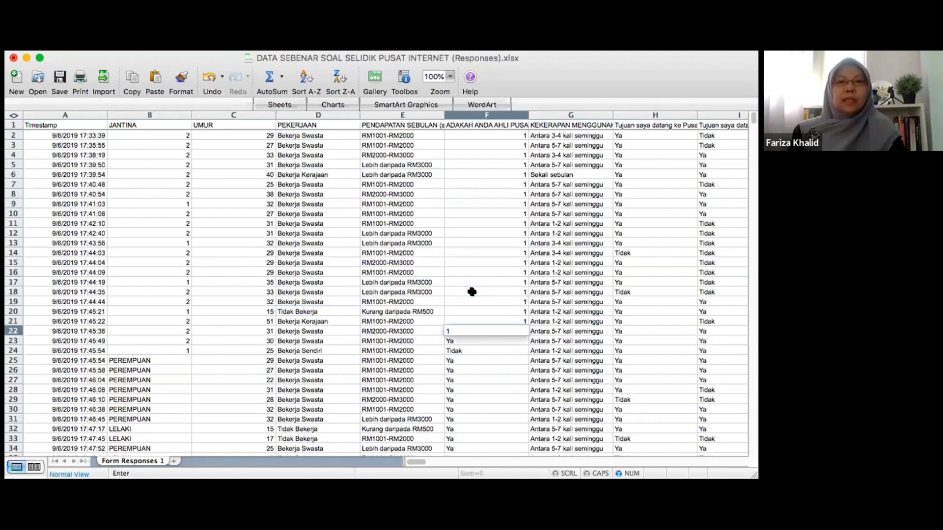
key("Return")
type("1")
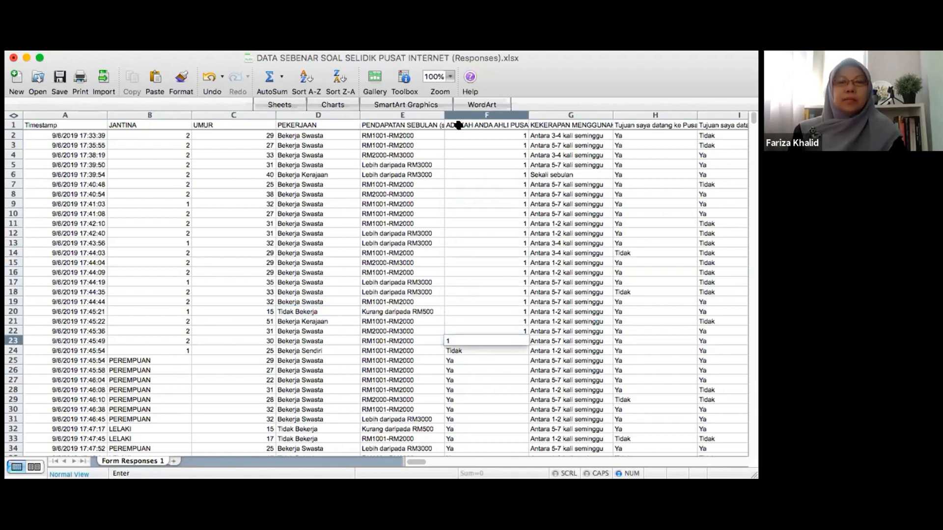
scroll(564, 127, "right", 10)
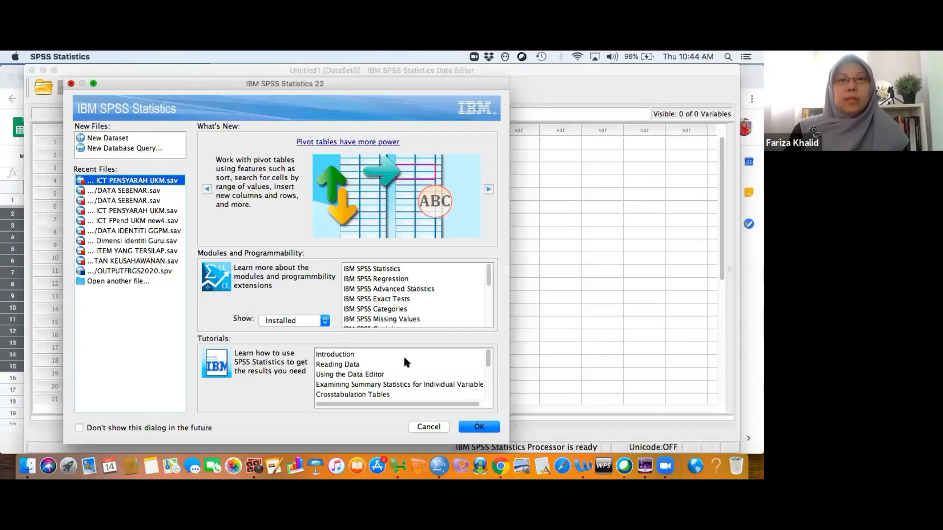
Step: In SPSS Statistics, dismiss the startup dialog and open the Variable View of the empty dataset
left_click(428, 427)
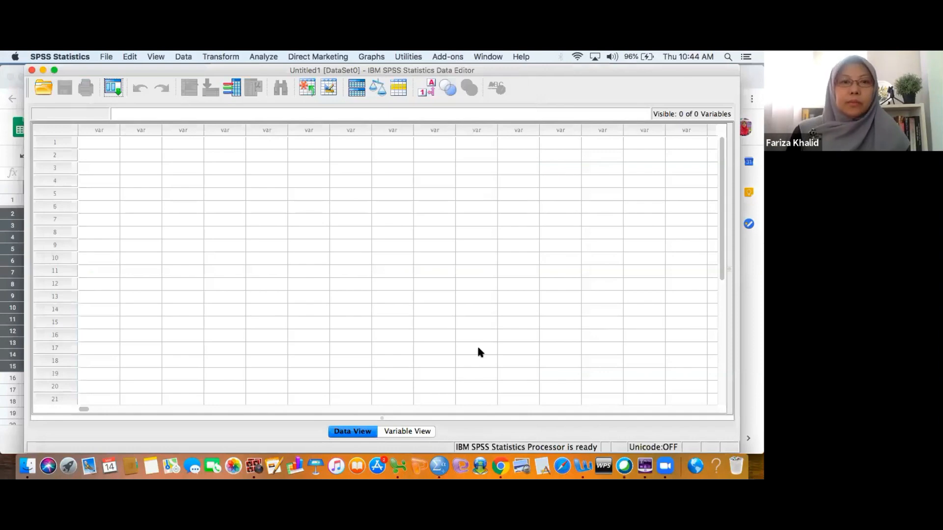
key("ctrl+Up")
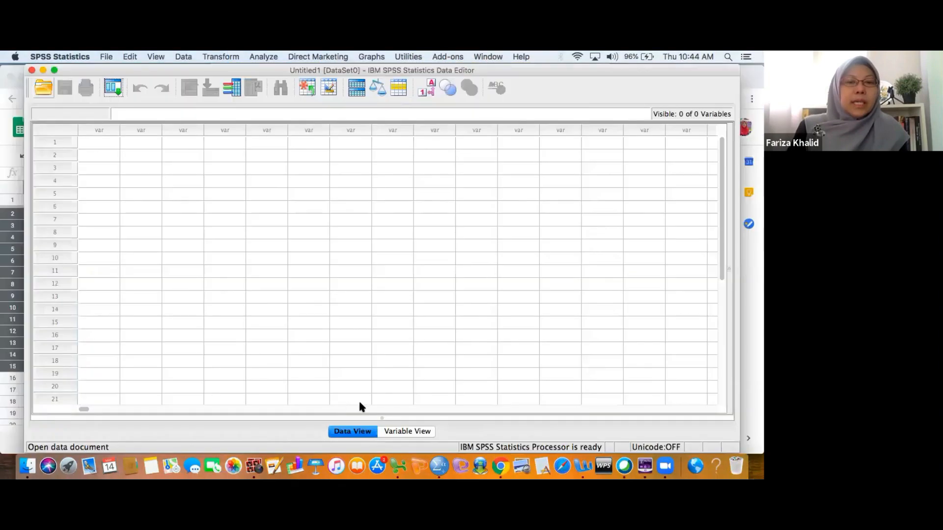
left_click(413, 434)
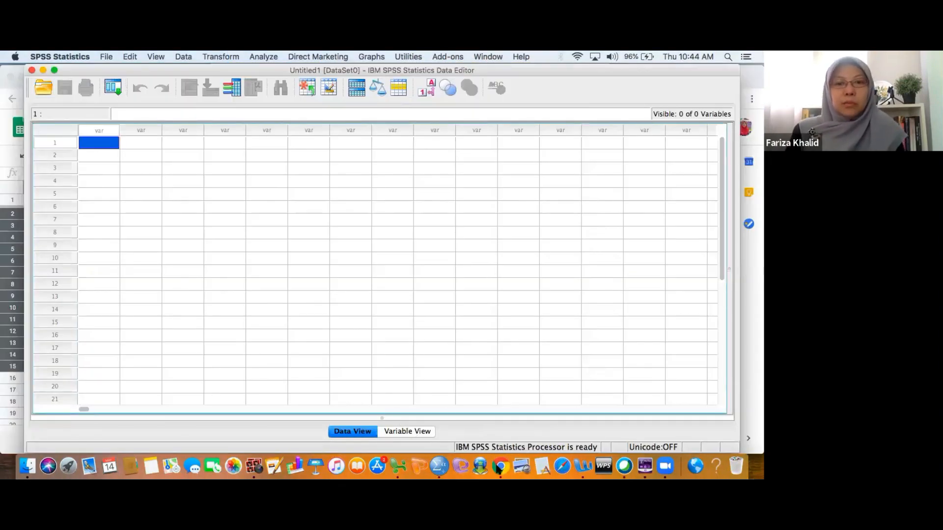
Step: Check the coded responses in Excel, return to SPSS, and name the first variable Jantina in Variable View
left_click(398, 467)
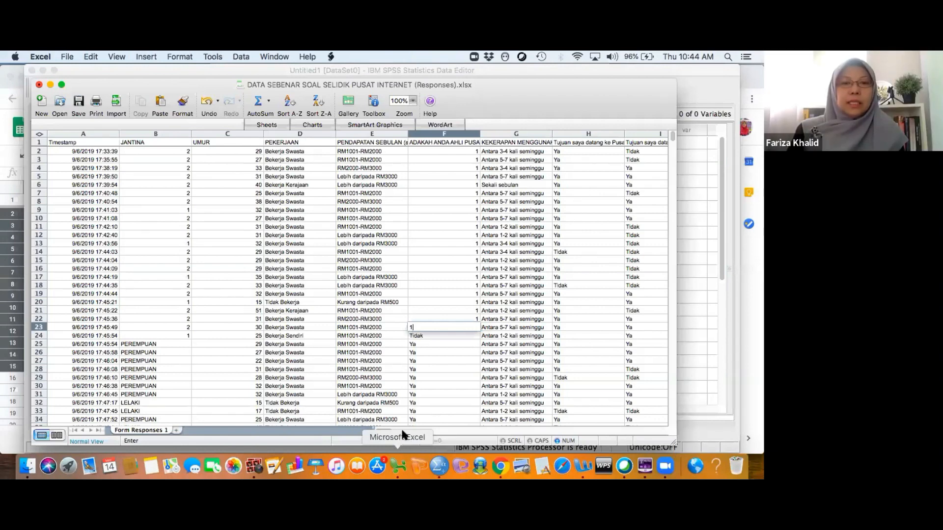
key("super+Tab")
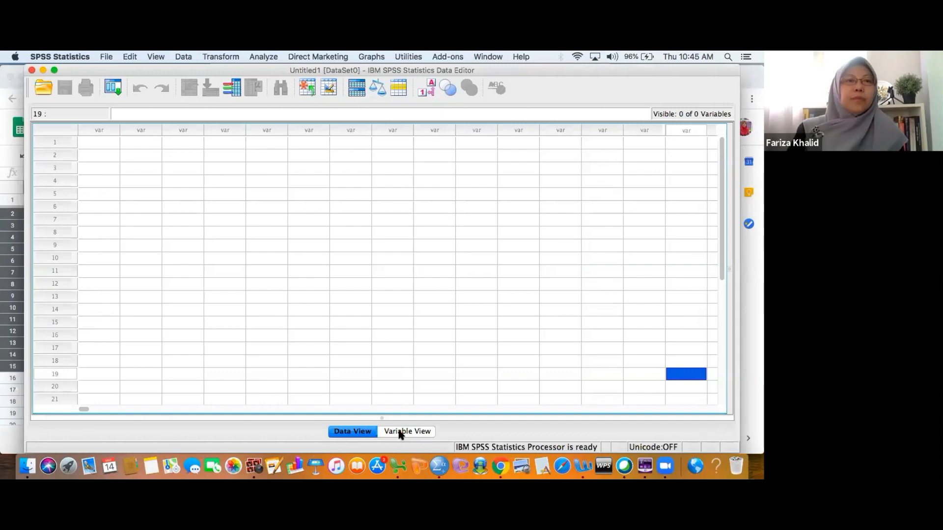
double_click(92, 131)
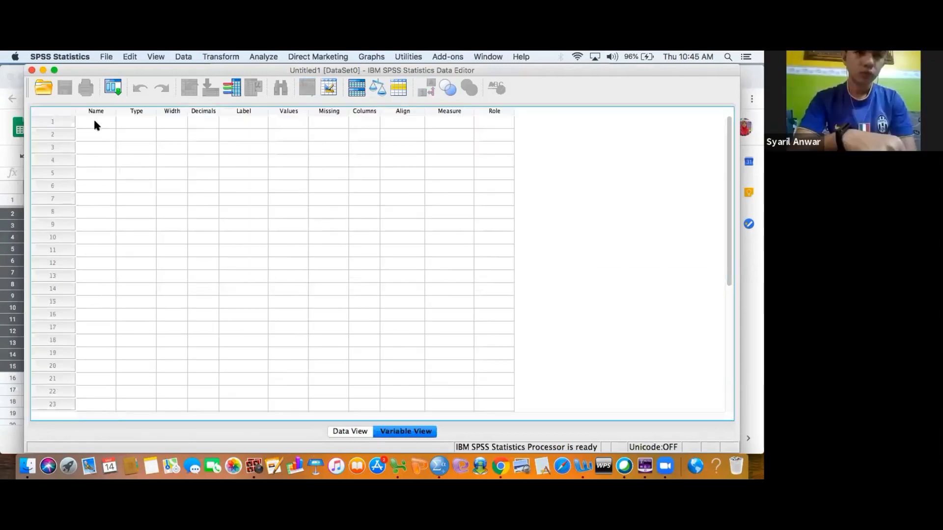
left_click(95, 123)
left_click(96, 122)
type("Janti")
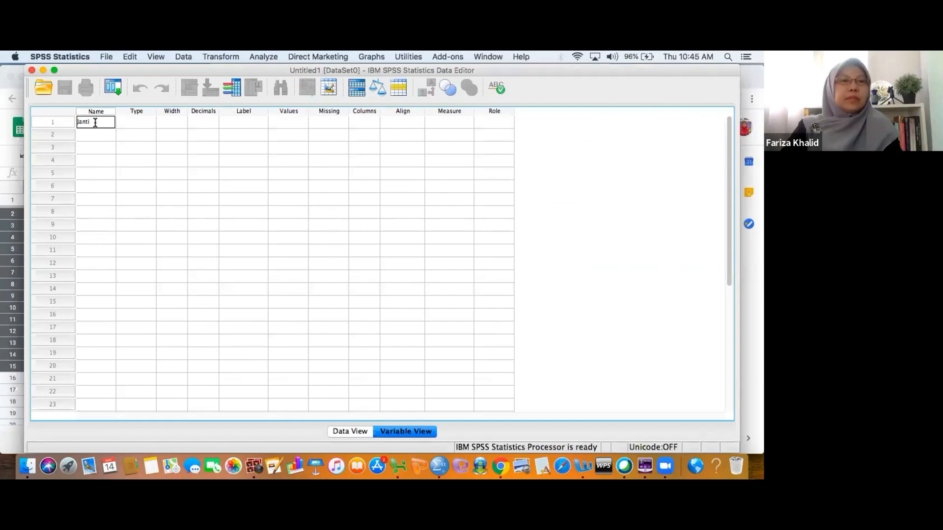
type("na")
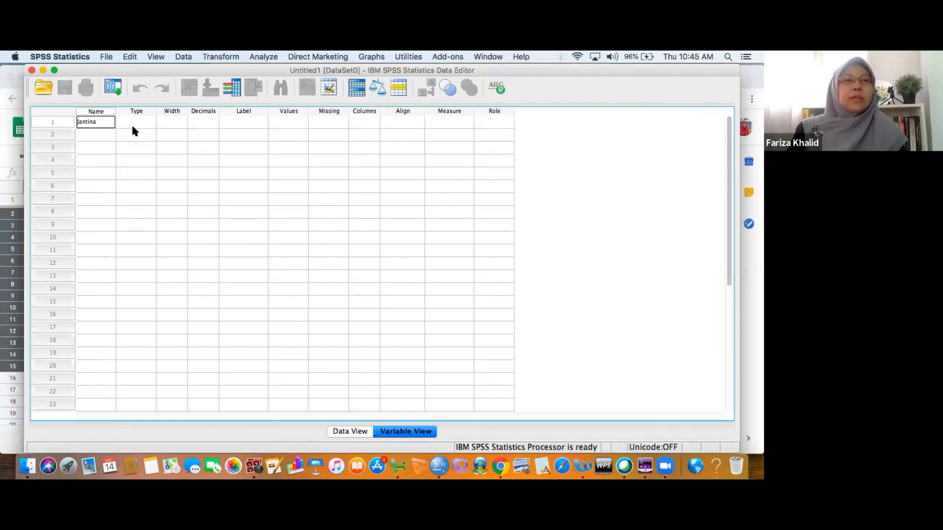
Step: Keep Jantina's variable type as Numeric and set its width to 7 and decimals to 0
left_click(146, 123)
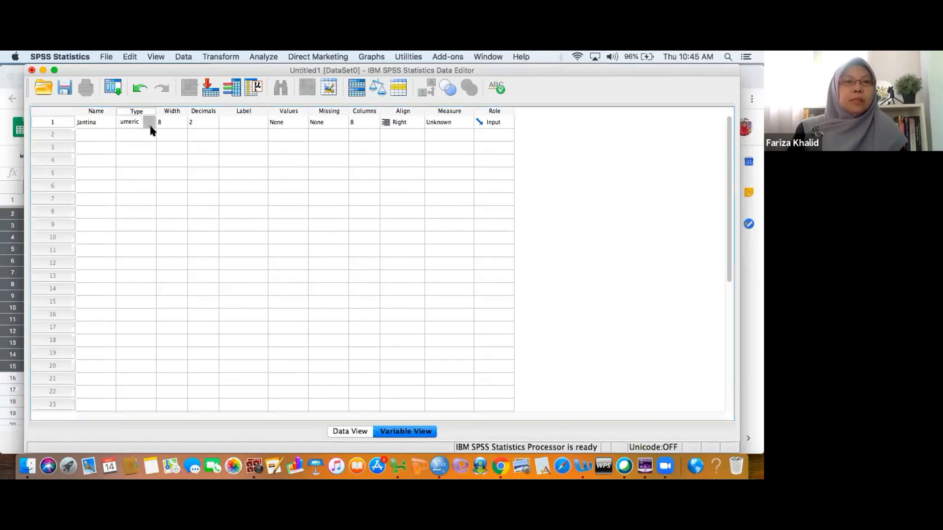
left_click(148, 123)
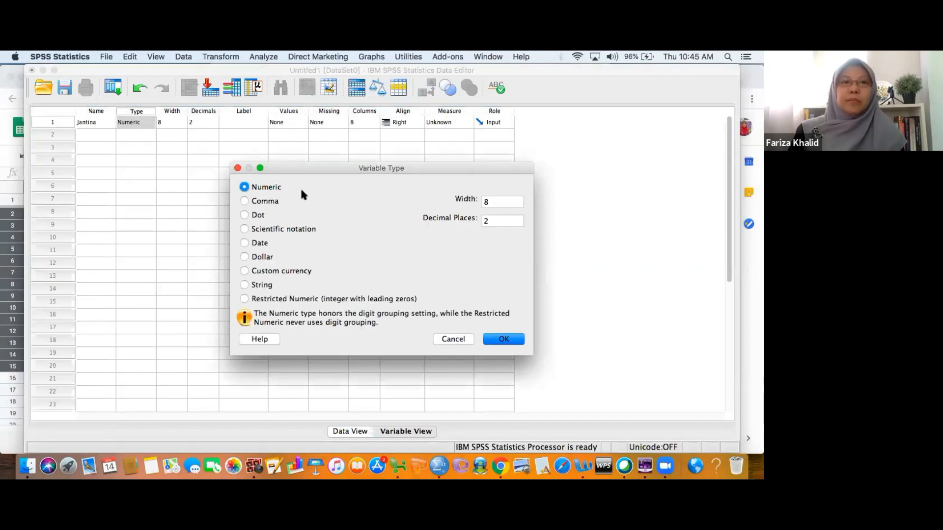
key("Return")
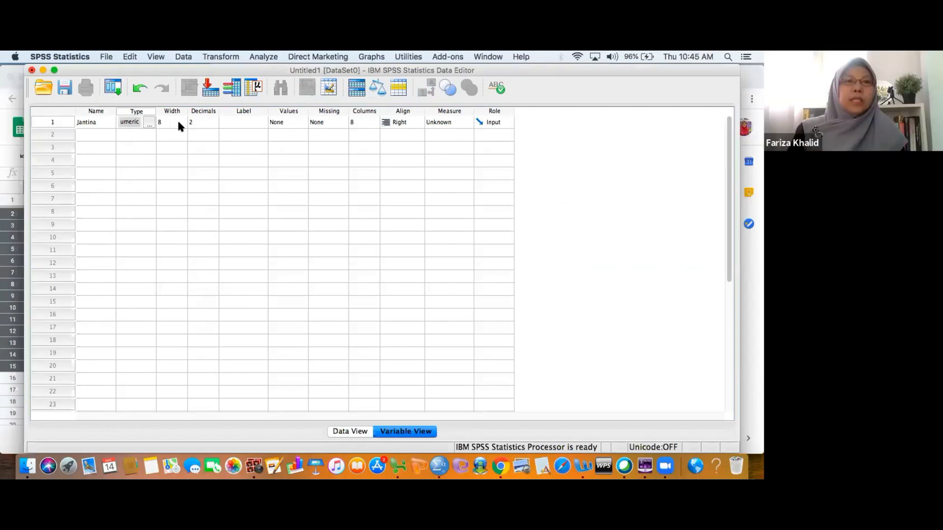
left_click(178, 122)
left_click(181, 124)
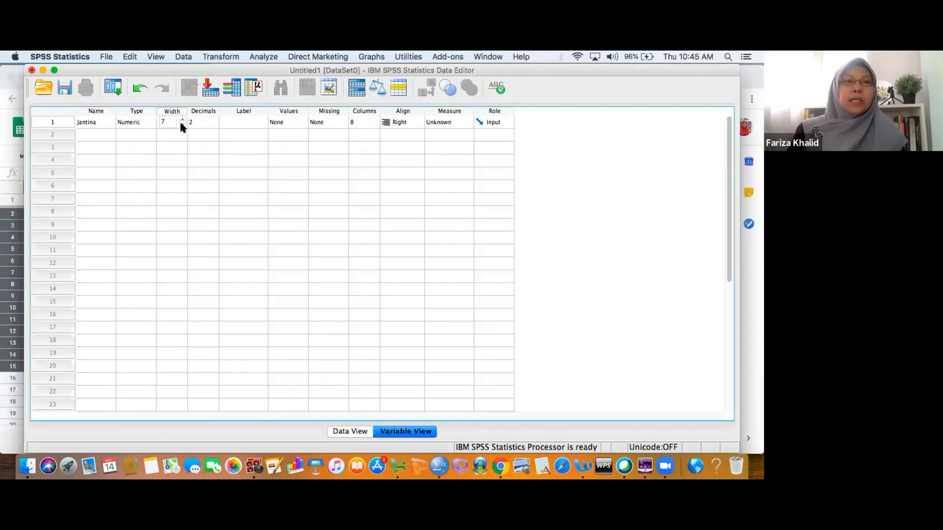
left_click(211, 123)
left_click(214, 125)
left_click(214, 126)
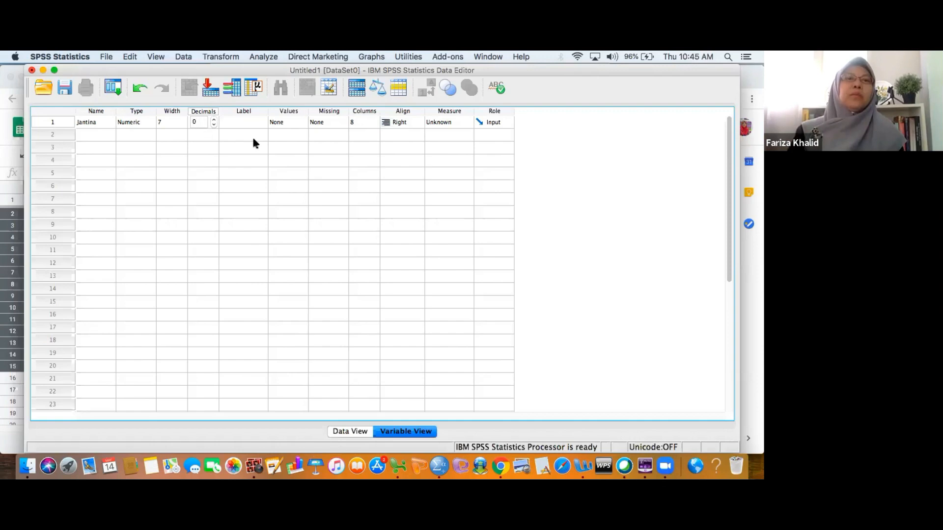
Step: Enter Jantina as the label of the first variable
left_click(249, 122)
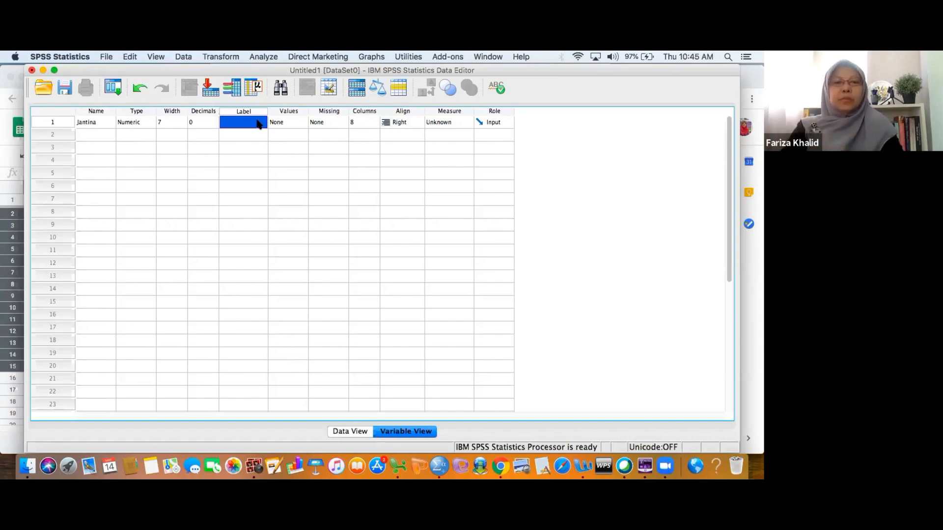
type("Jantina")
key("BackSpace")
key("BackSpace")
key("BackSpace")
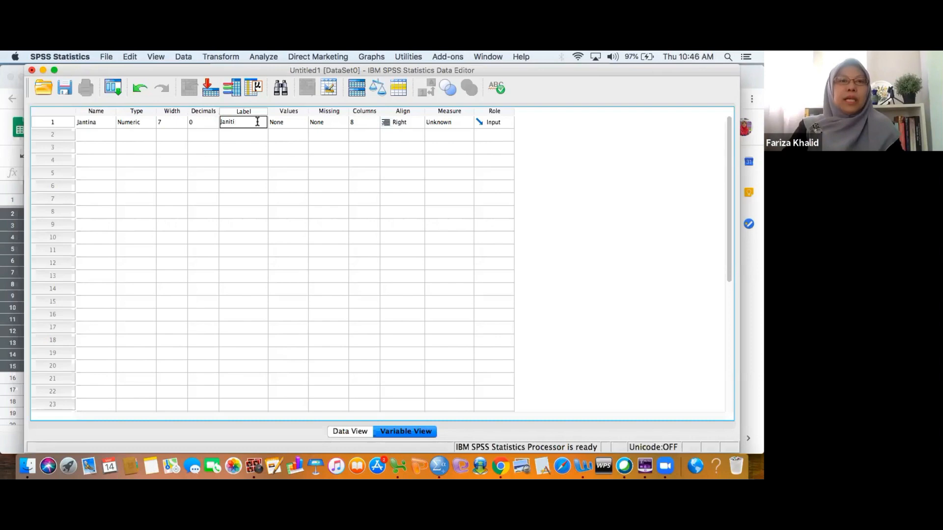
type("ina")
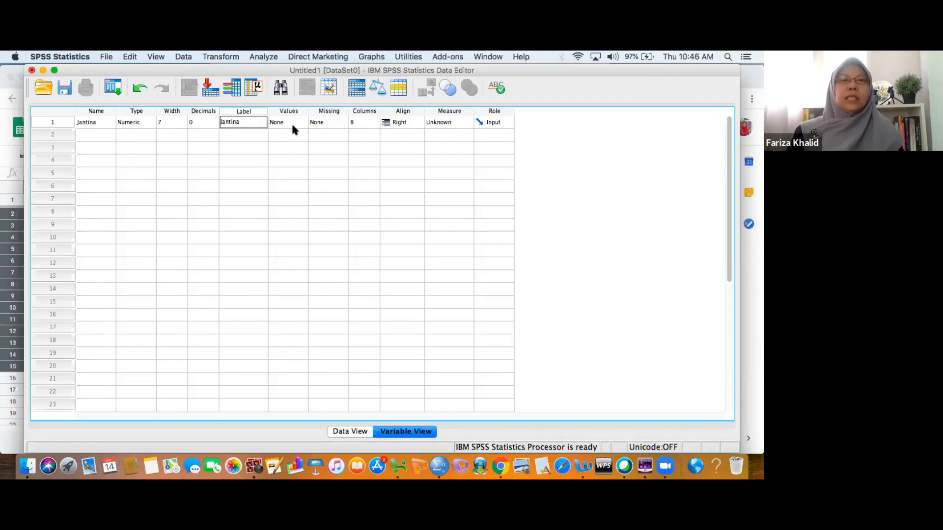
Step: Open the value labels of the Jantina variable and add value 1 with the label Lelaki
left_click(293, 127)
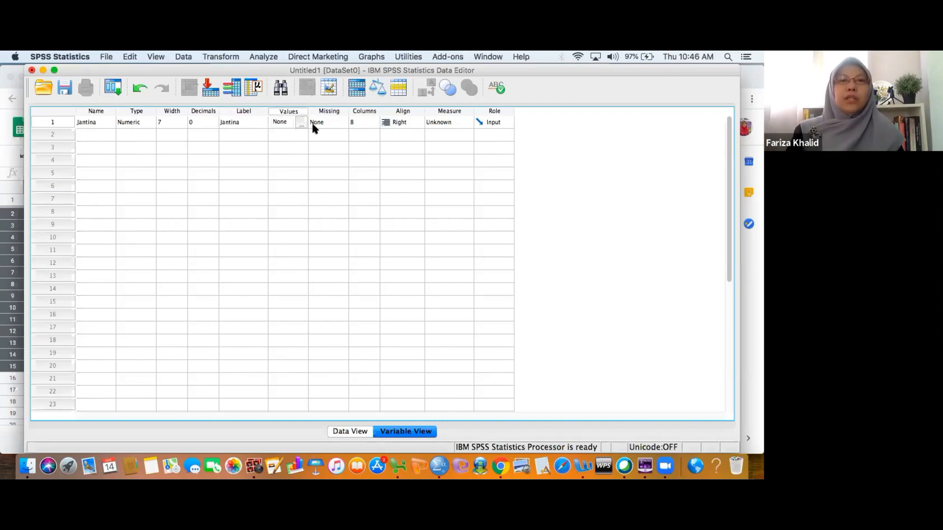
left_click(300, 123)
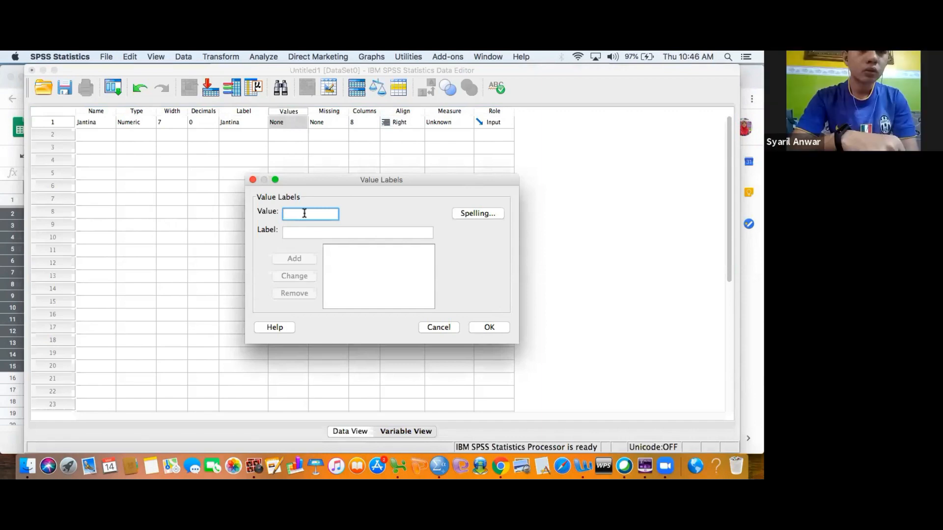
type("1")
left_click(290, 232)
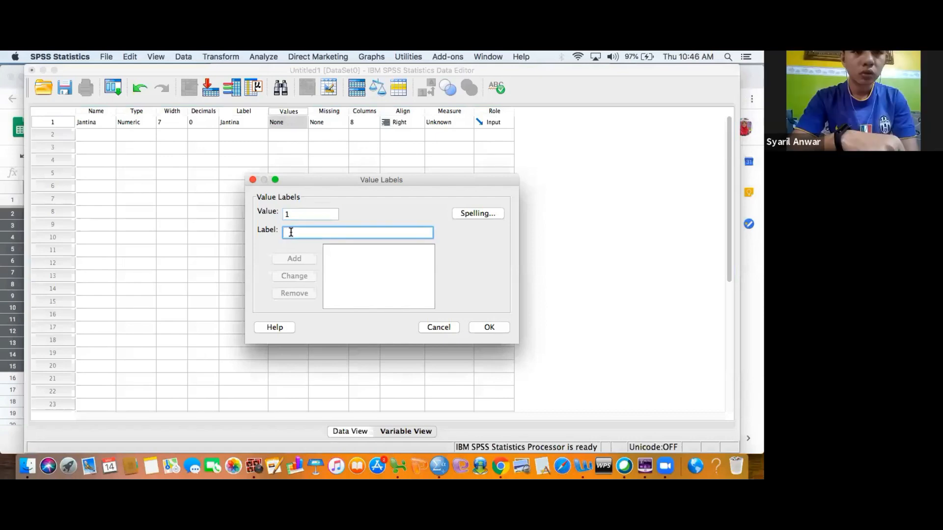
type("Lelaki")
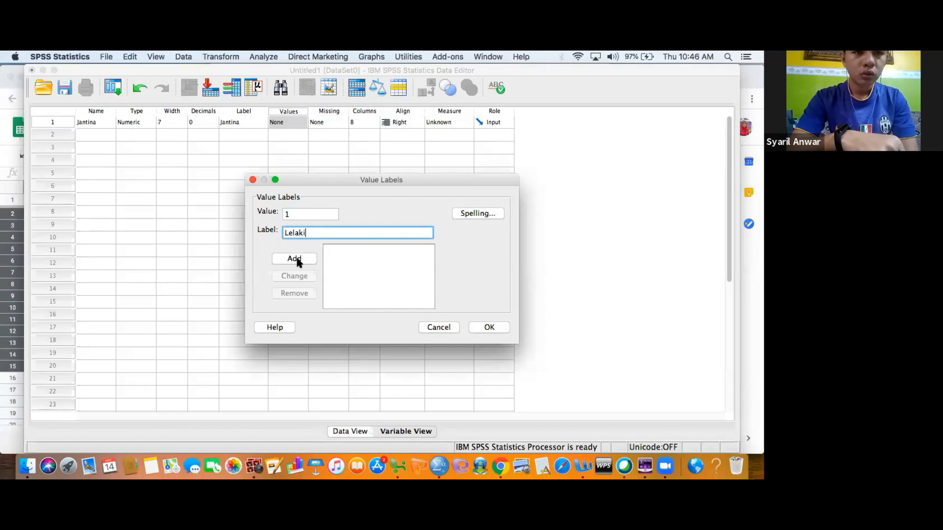
left_click(296, 260)
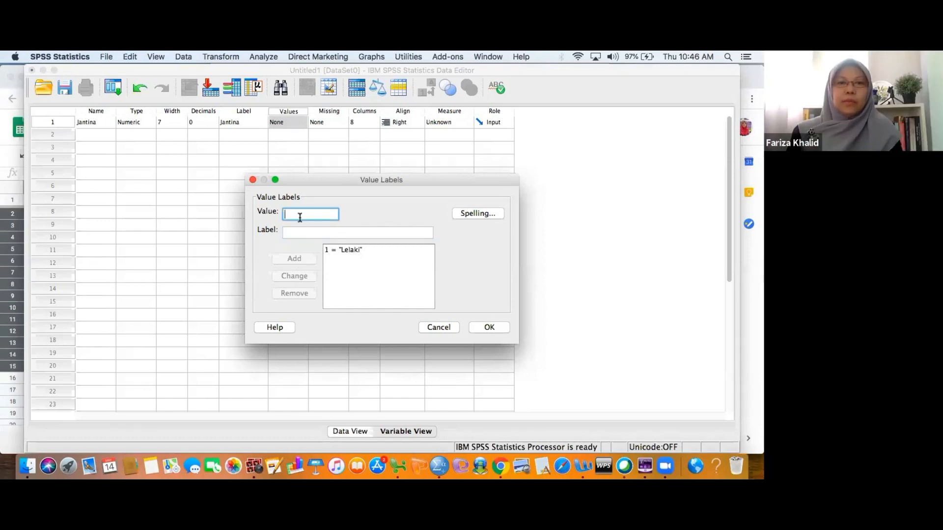
Step: Add value 2 with the label Perempuan and apply the value labels to Jantina
type("2")
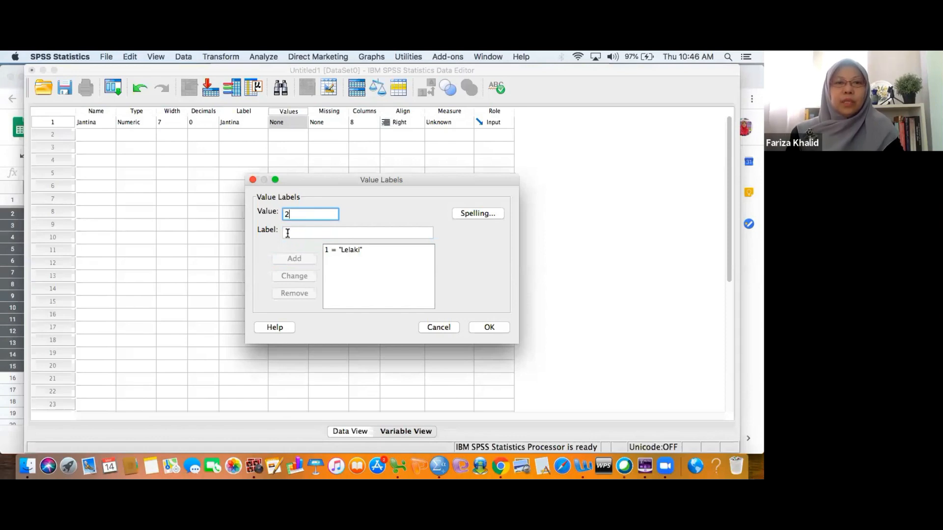
left_click(288, 233)
type("Perempuan")
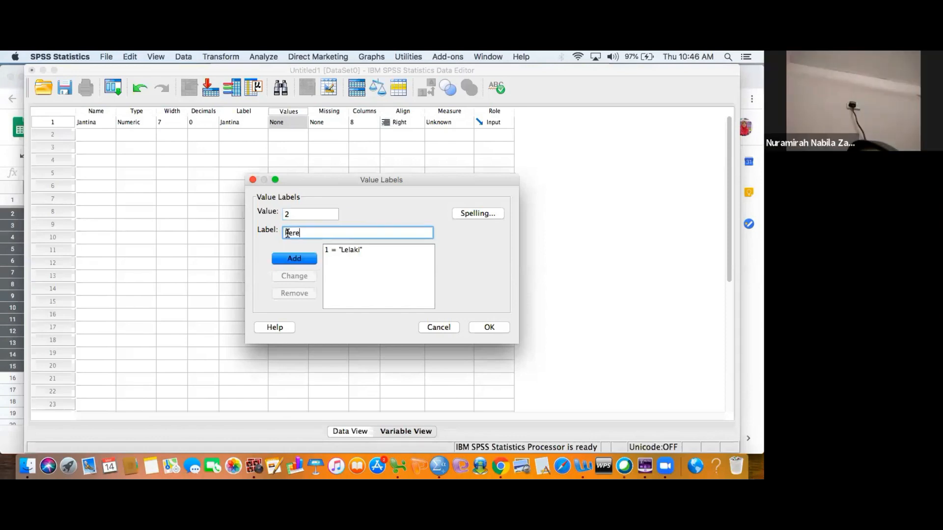
left_click(294, 261)
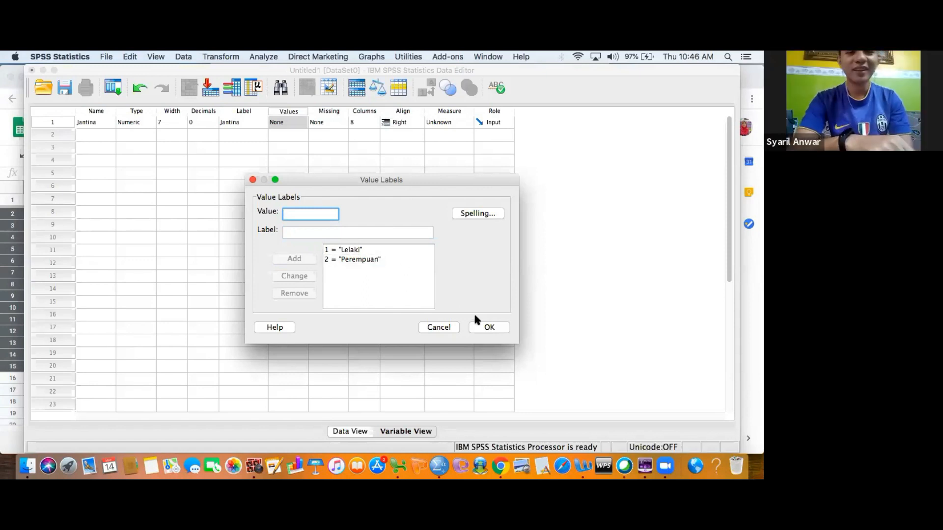
left_click(490, 327)
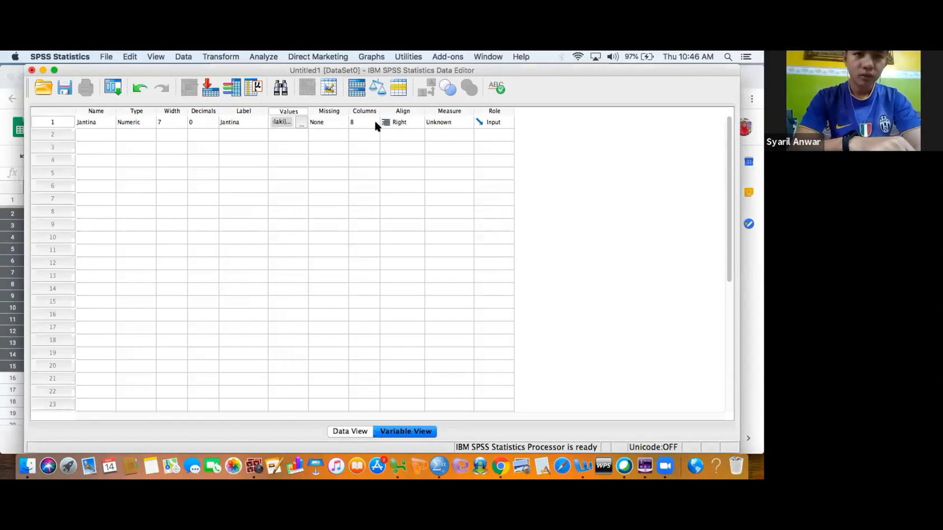
Step: Set the measurement level of Jantina to Nominal and open the dataset in Data View
left_click(462, 124)
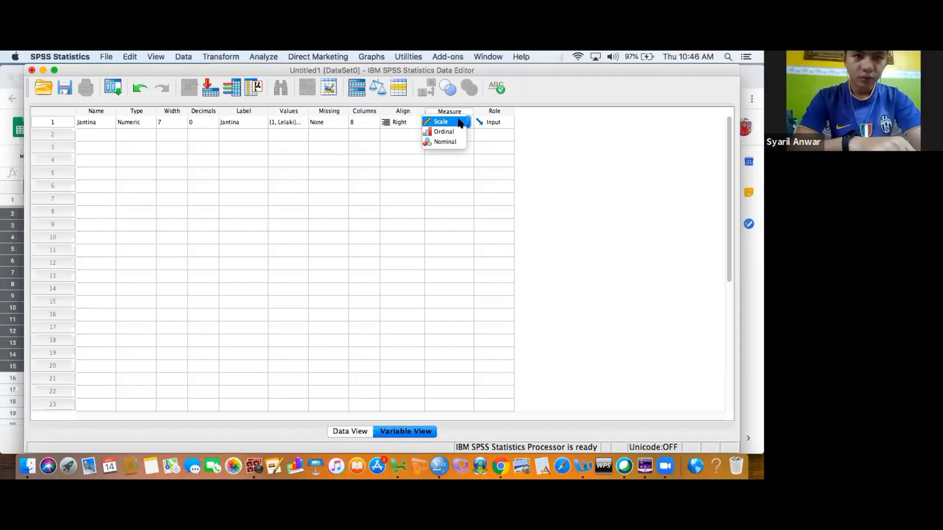
left_click(445, 142)
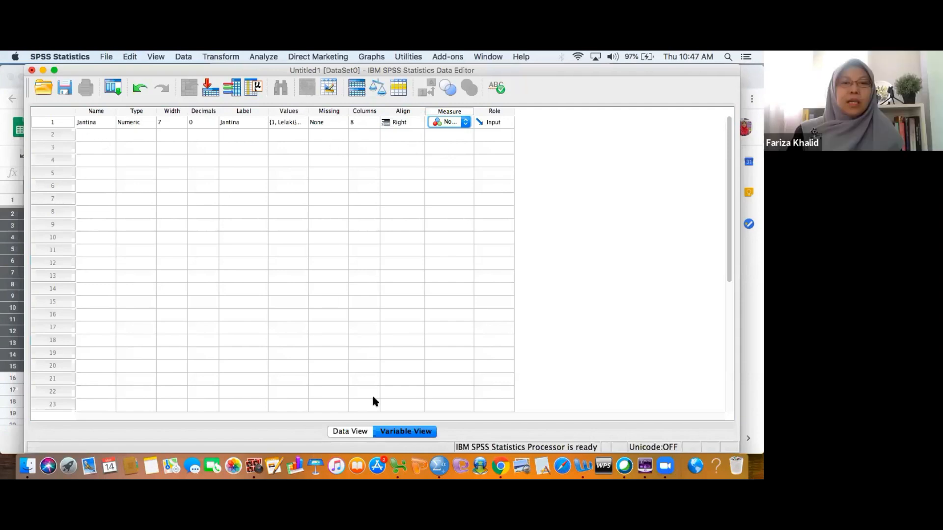
left_click(349, 432)
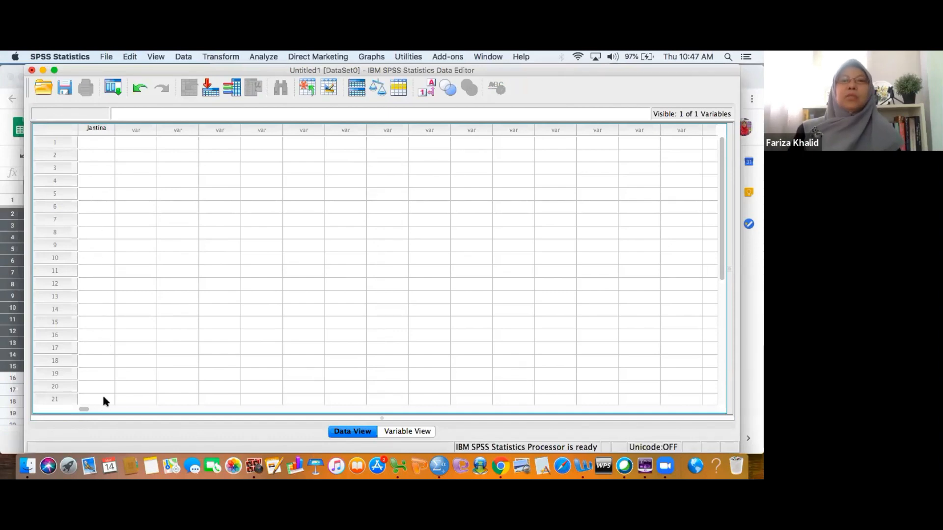
Step: Switch to Excel and copy the coded JANTINA values in rows 2 to 24
left_click(396, 464)
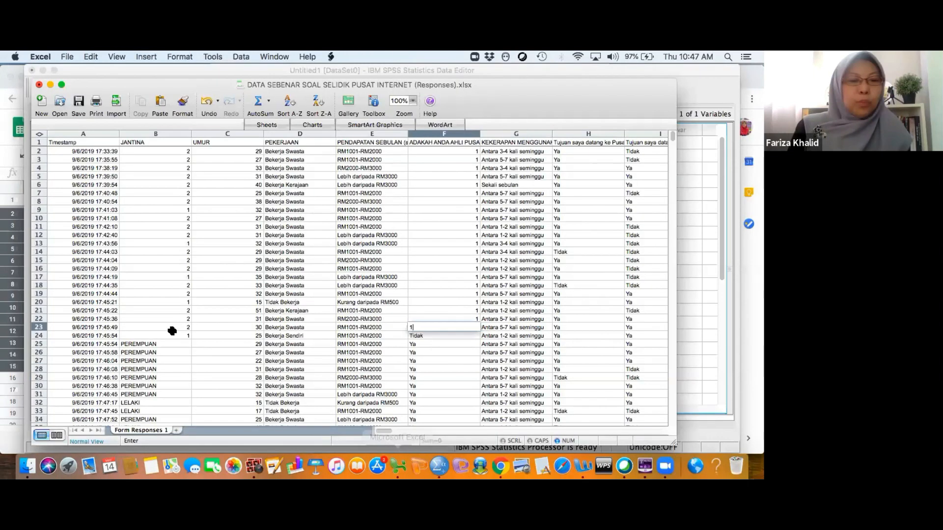
left_click_drag(164, 151, 173, 333)
key("super+c")
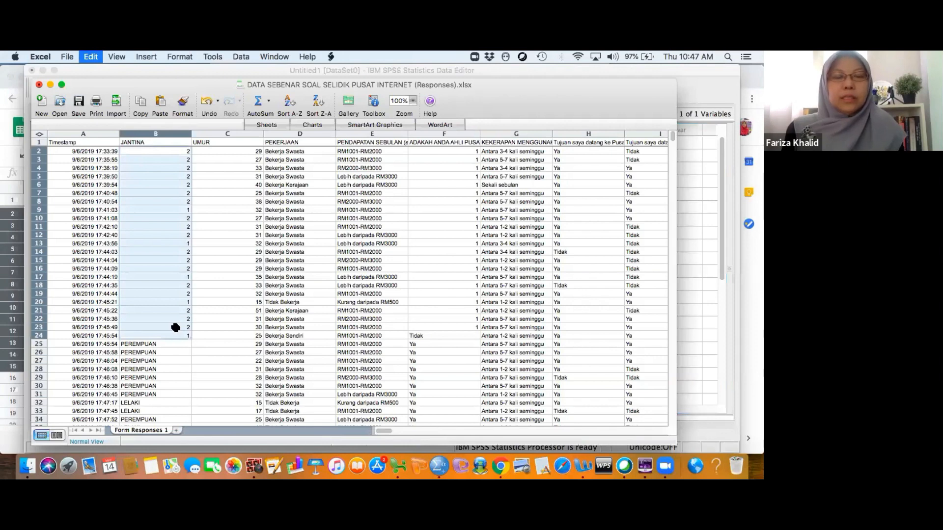
Step: Return to SPSS, paste the copied codes into the Jantina column starting at case 1, and switch to Variable View
left_click(694, 74)
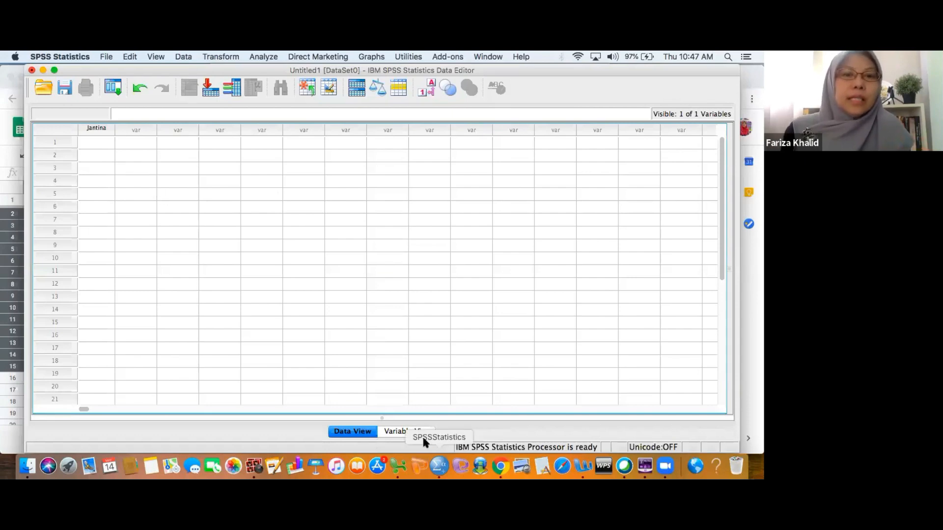
left_click(397, 432)
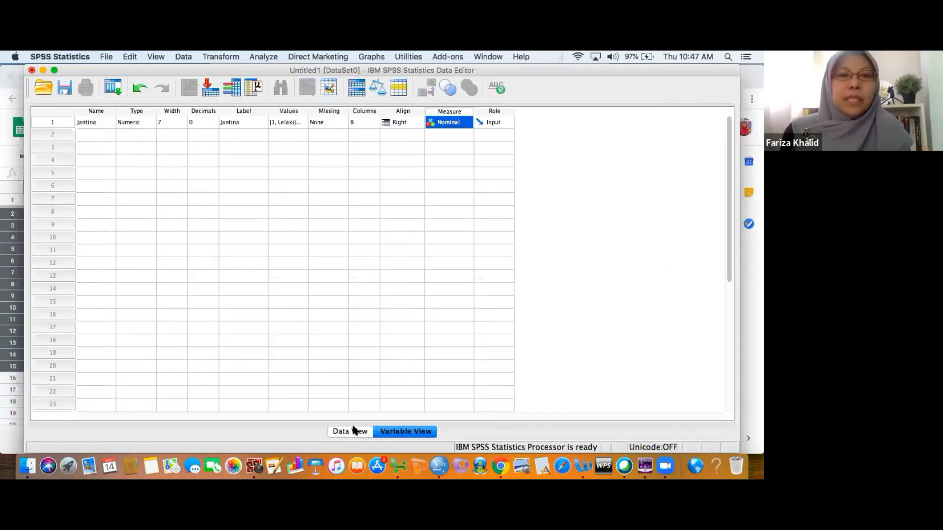
left_click(354, 434)
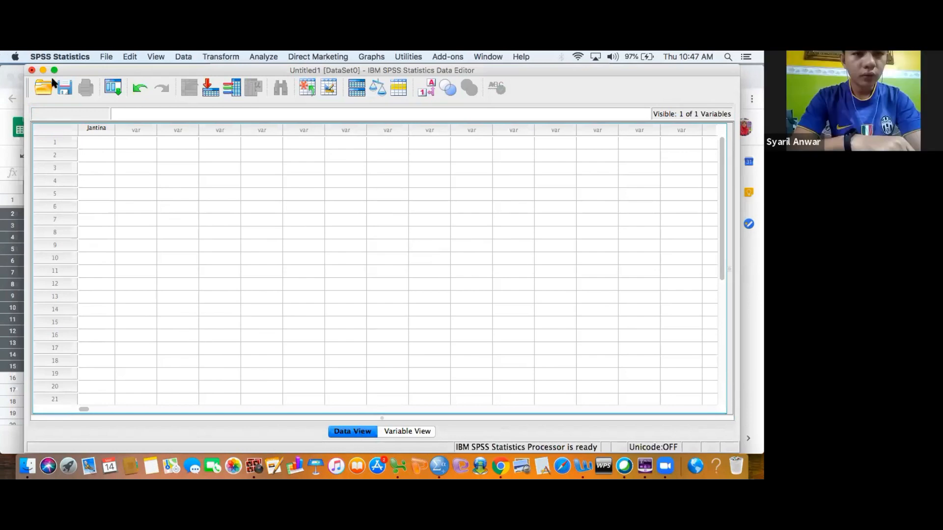
key("ctrl+Up")
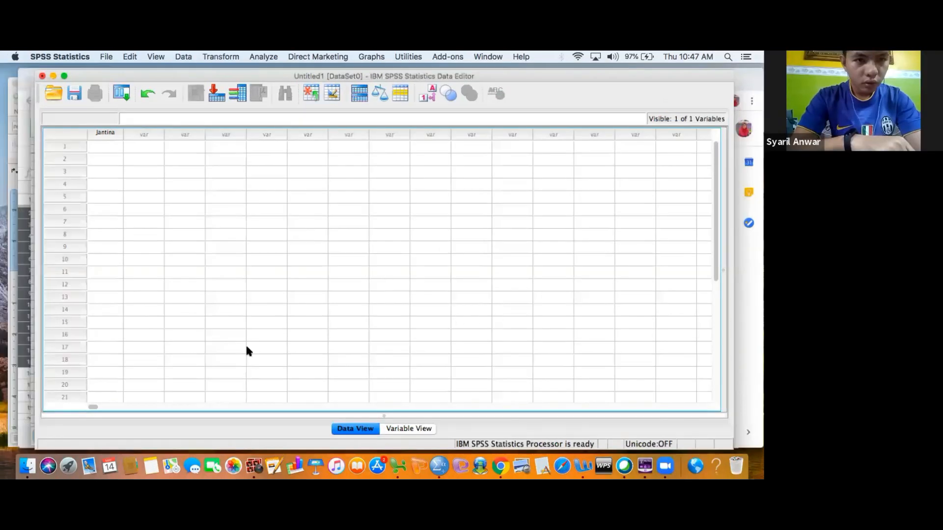
key("ctrl+Up")
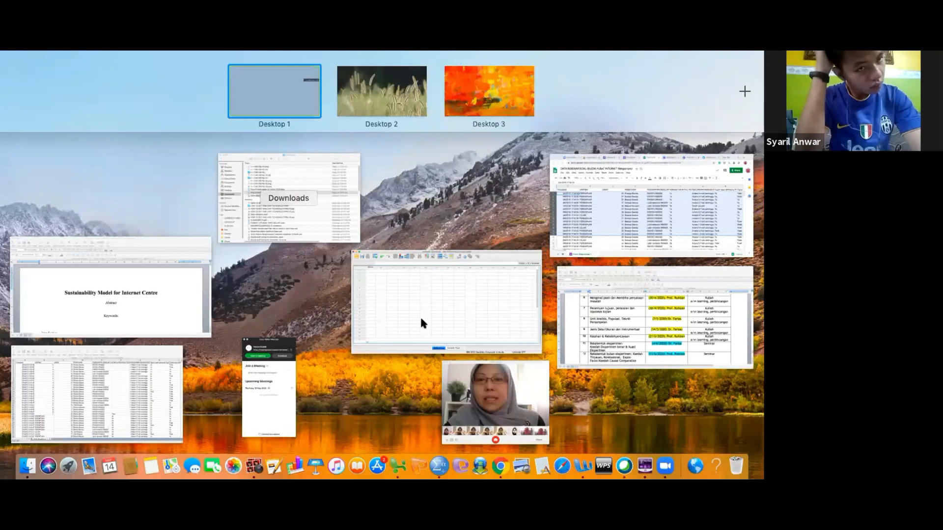
left_click(384, 303)
left_click(100, 143)
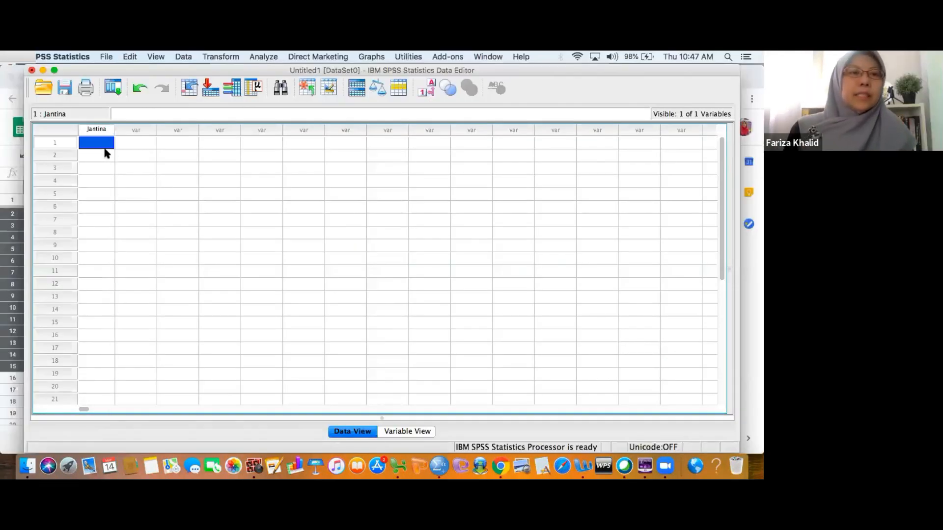
key("super+v")
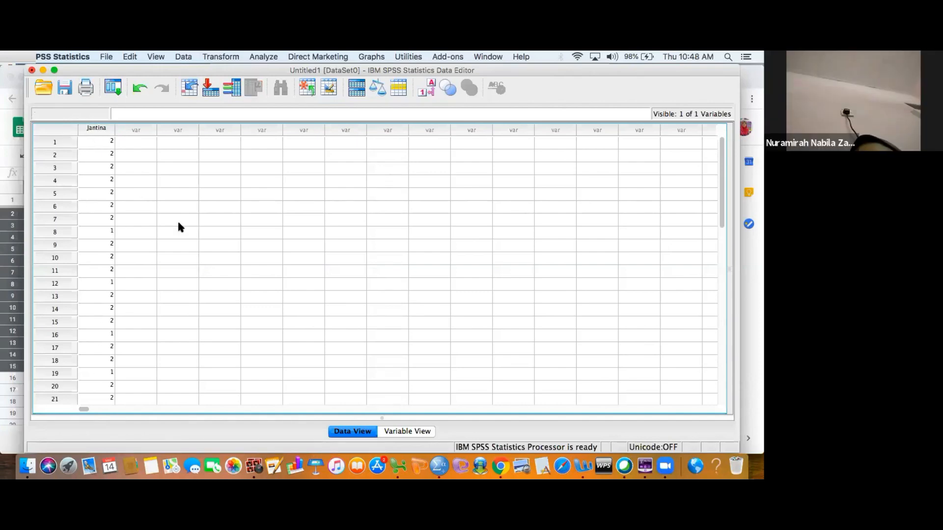
left_click(406, 433)
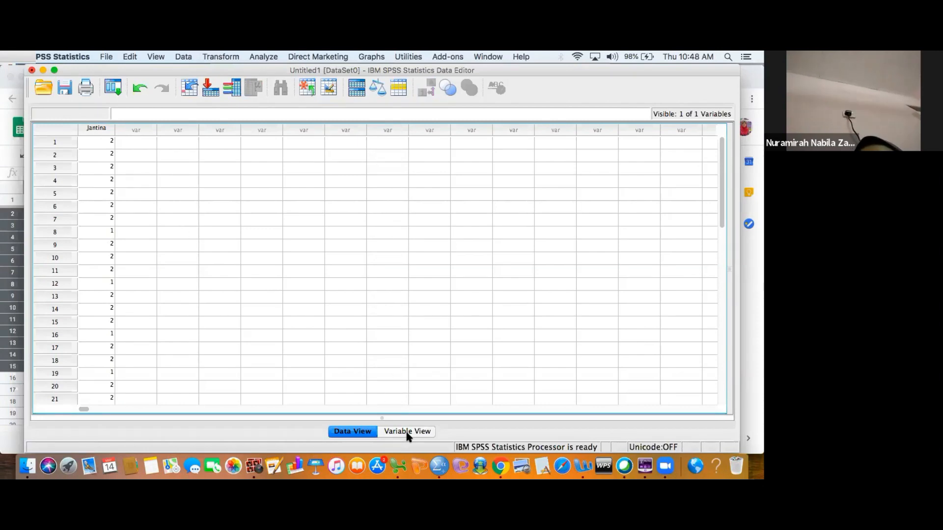
Step: Add a second numeric variable named Ahli below Jantina and set its decimals to 0
left_click(398, 469)
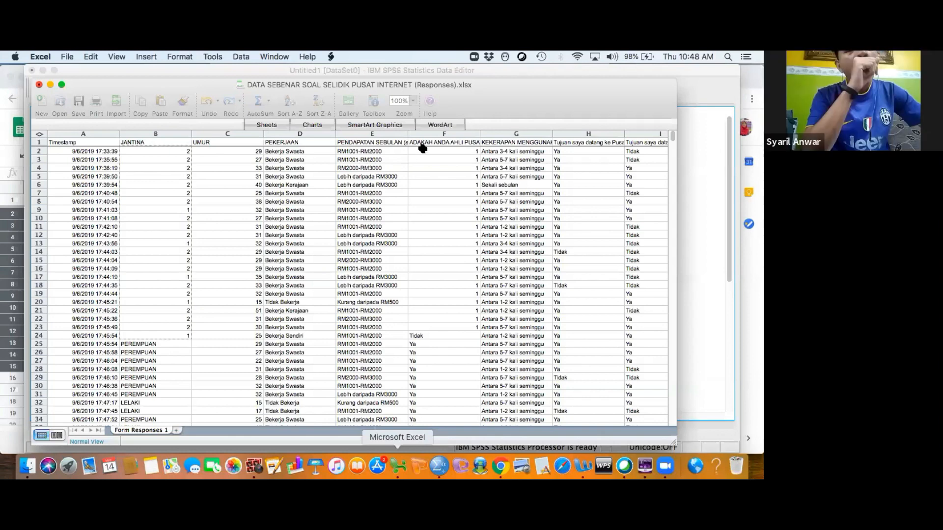
left_click(700, 278)
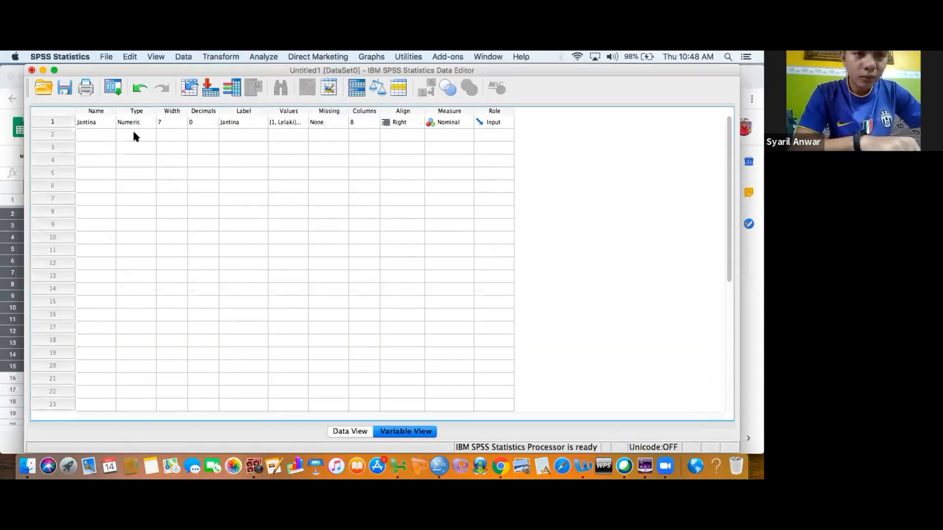
left_click(96, 134)
type("Ahli")
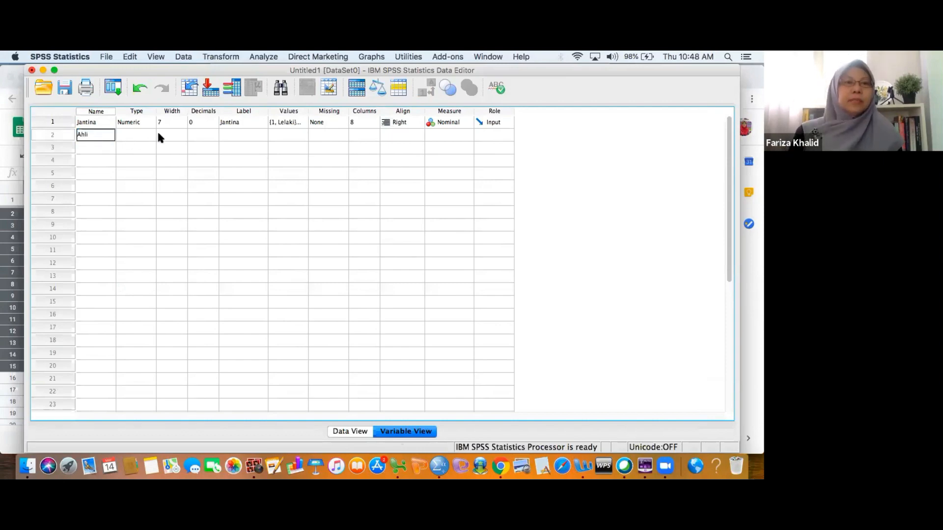
left_click(140, 135)
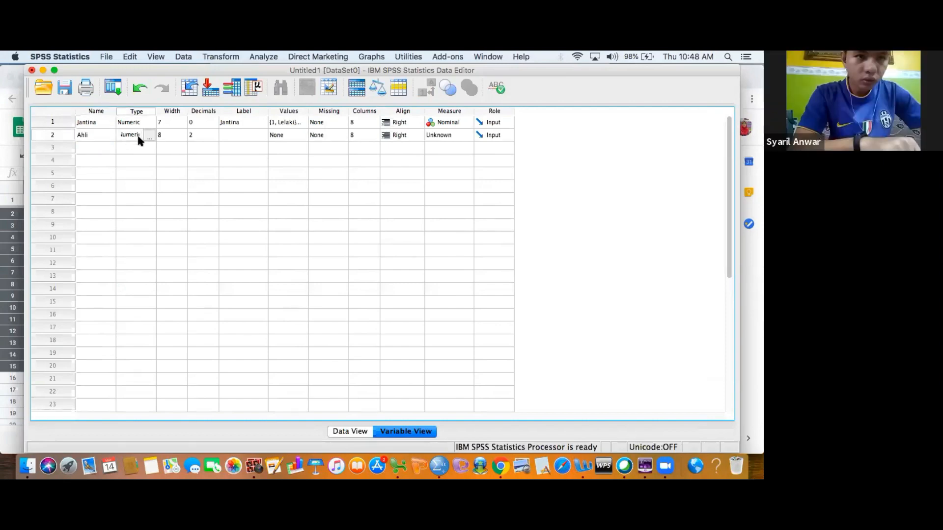
left_click(225, 135)
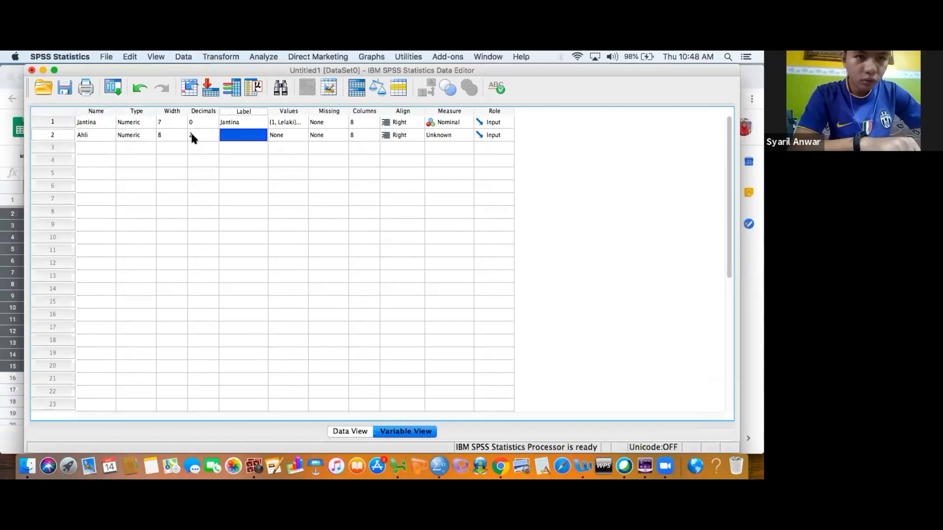
left_click(203, 136)
left_click(213, 133)
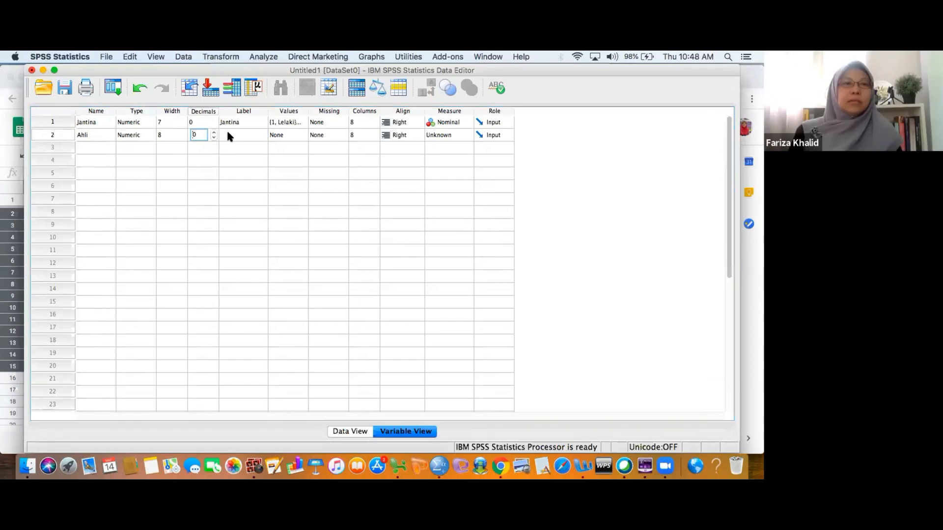
Step: Enter Keahlian Pusat Internet as the label of the Ahli variable
left_click(228, 135)
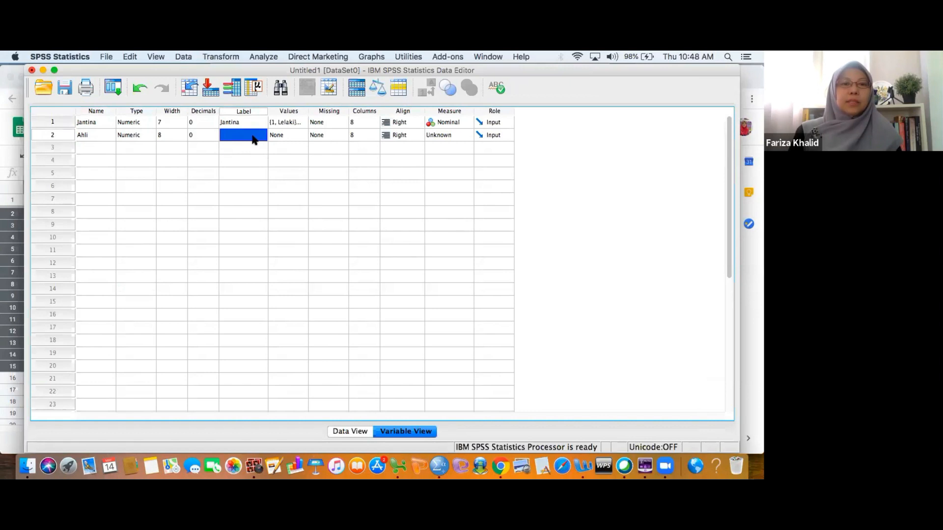
left_click(369, 196)
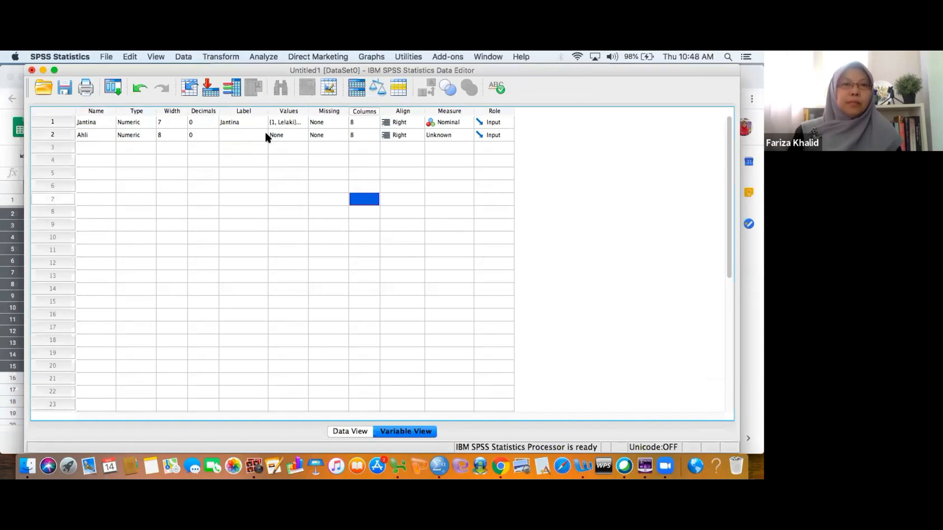
left_click(264, 132)
type("K")
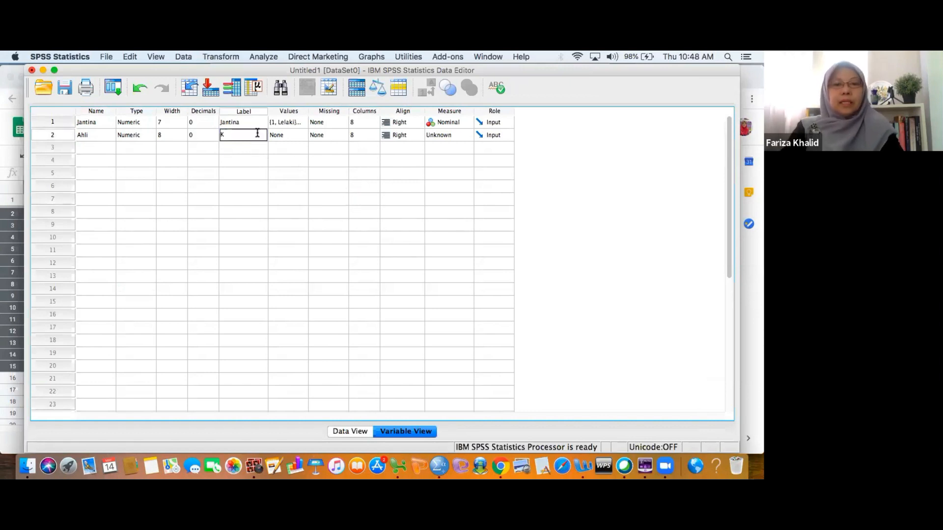
type("eahlian Pusat Internet")
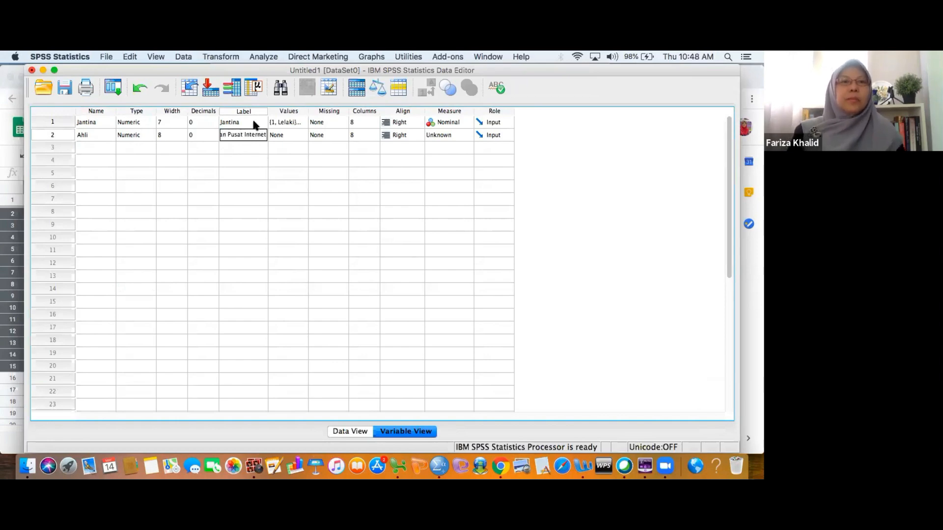
left_click(192, 158)
left_click(87, 139)
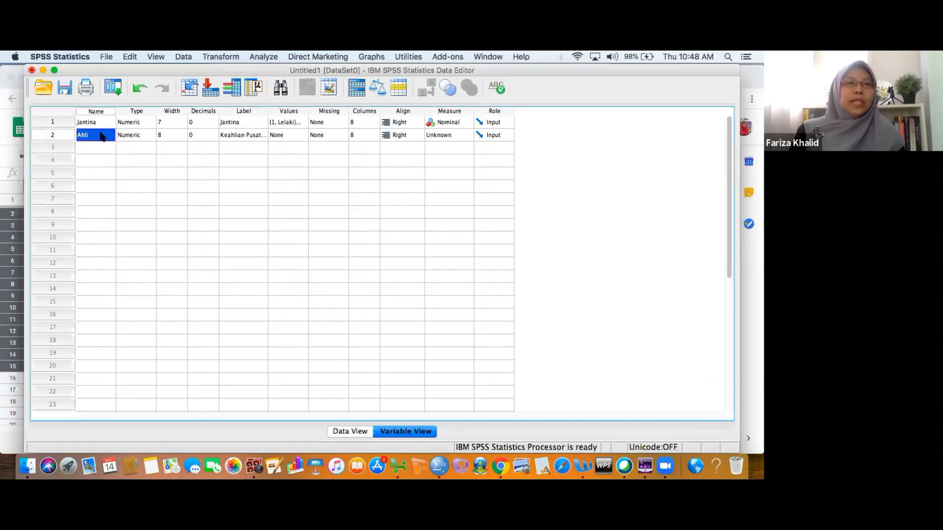
Step: Open the value labels of the Ahli variable
left_click(241, 137)
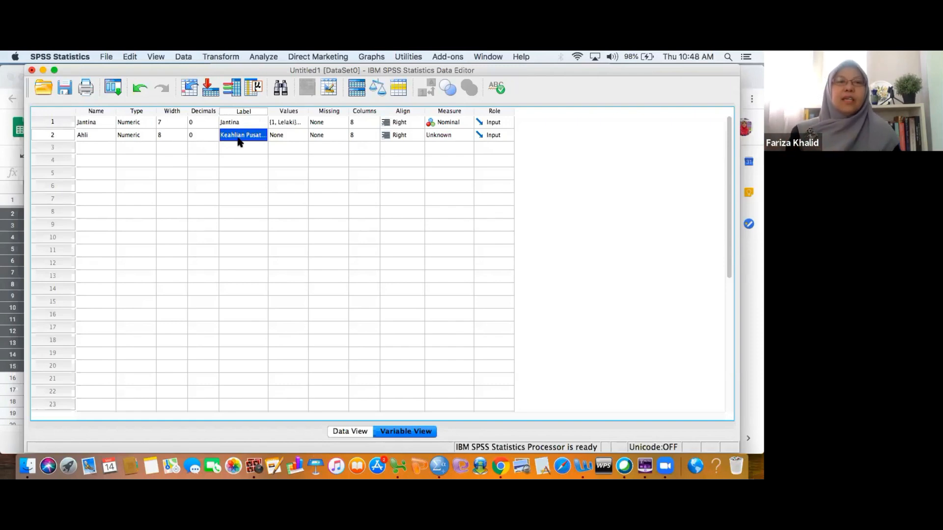
left_click(295, 137)
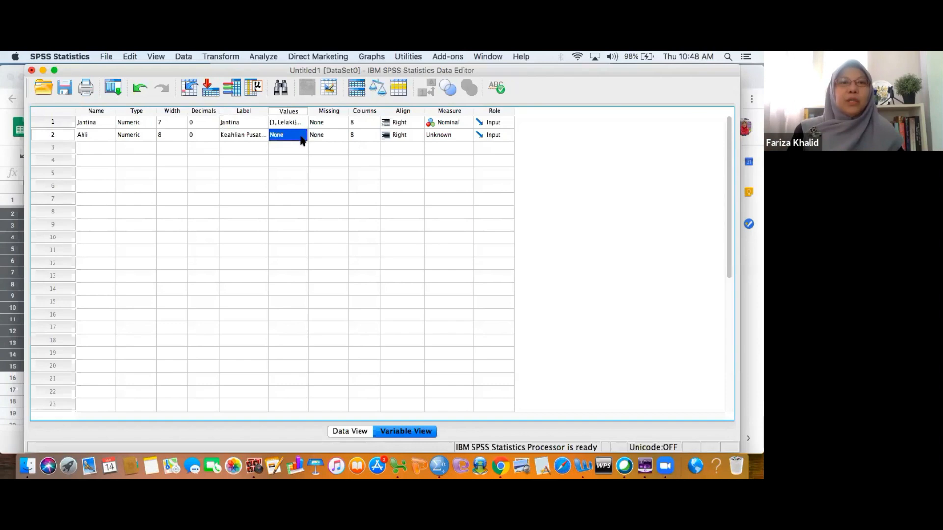
left_click(303, 136)
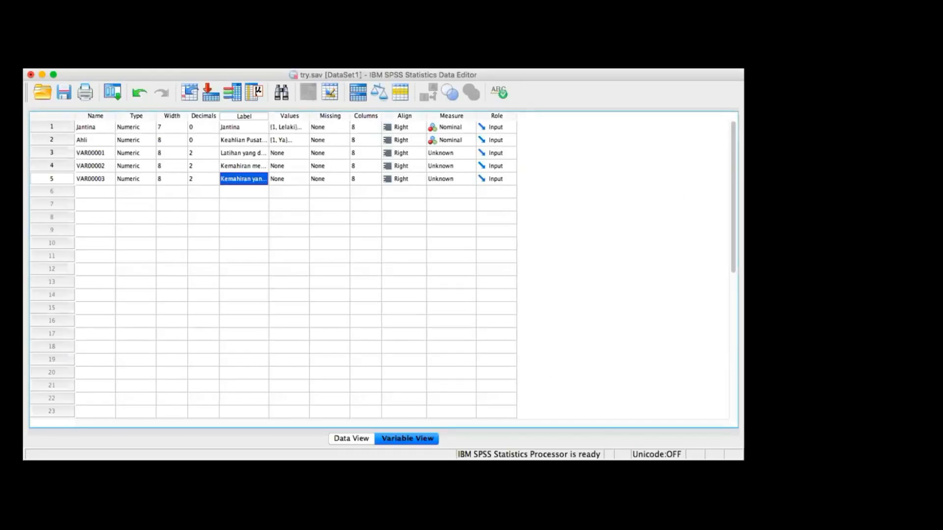
Step: Examine the Jantina and Ahli definitions in try.sav and their coded responses in Data View, and return to Variable View
key("super+Tab")
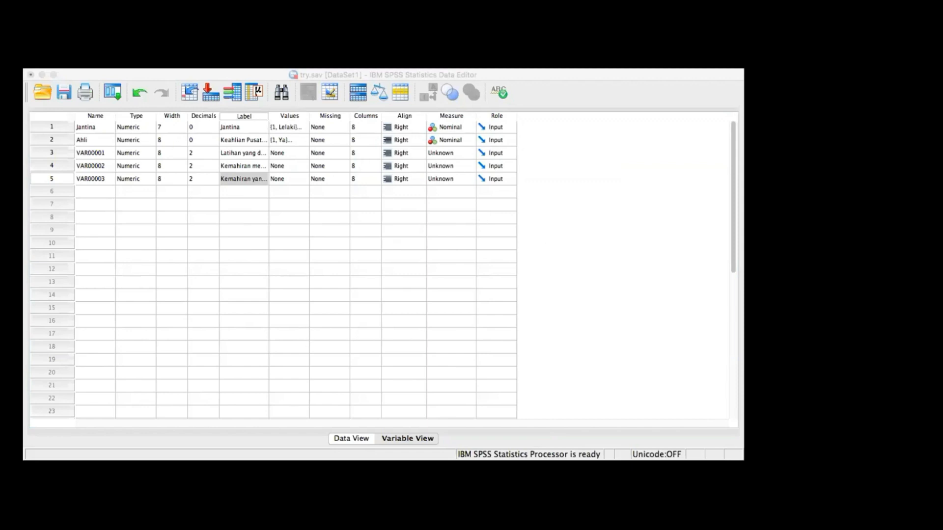
left_click(357, 273)
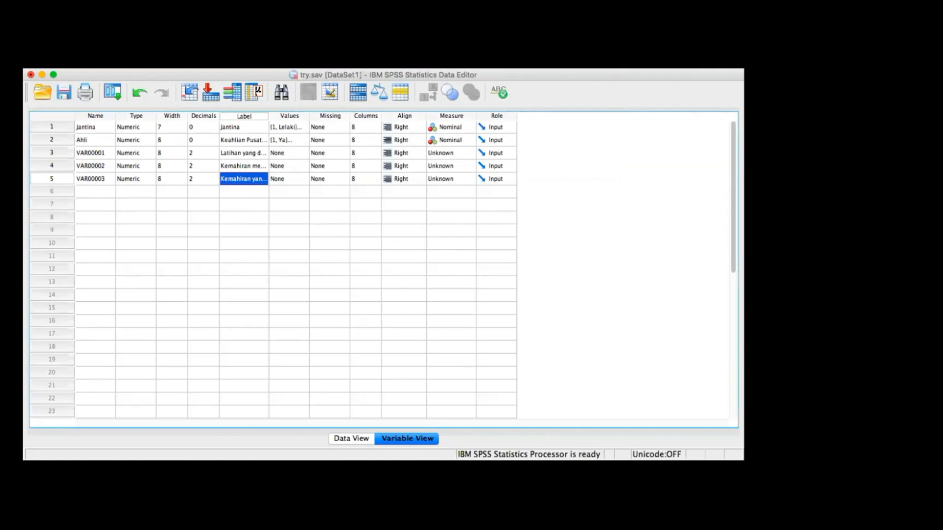
left_click(99, 128)
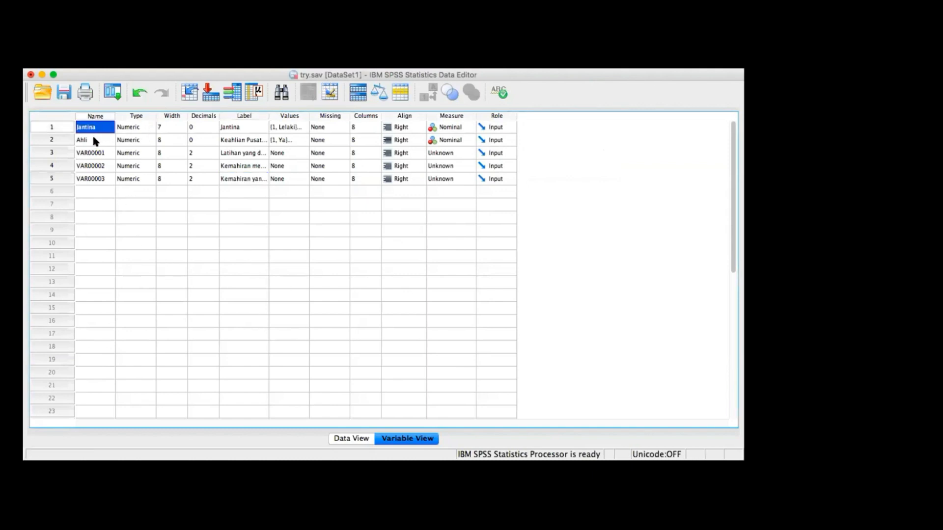
left_click(94, 139)
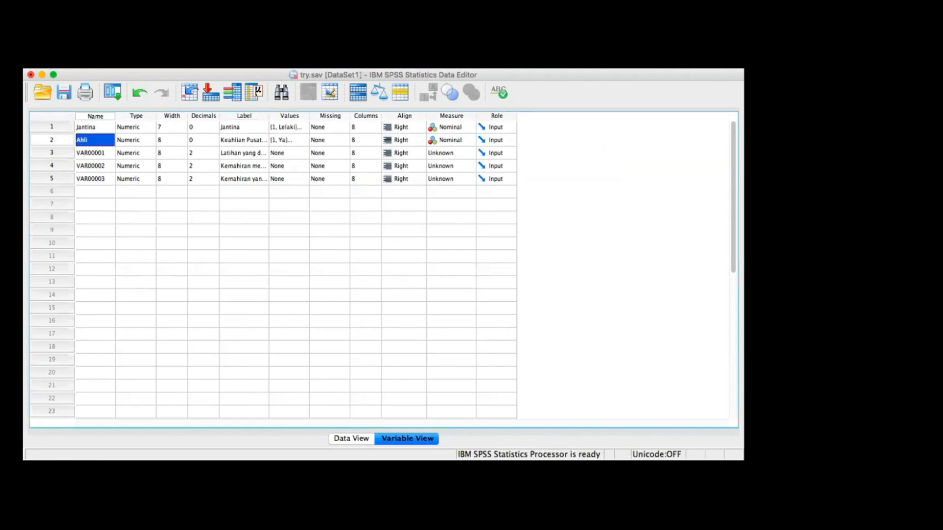
left_click(346, 440)
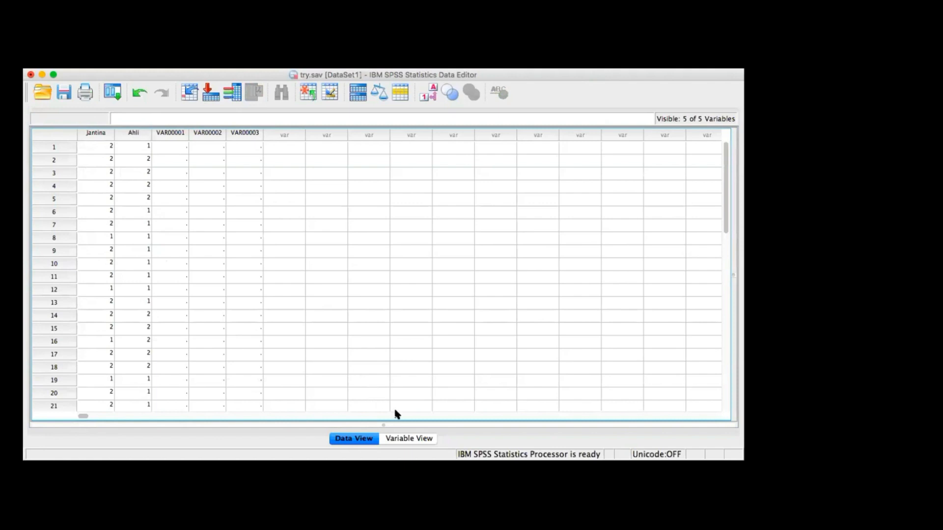
left_click(404, 439)
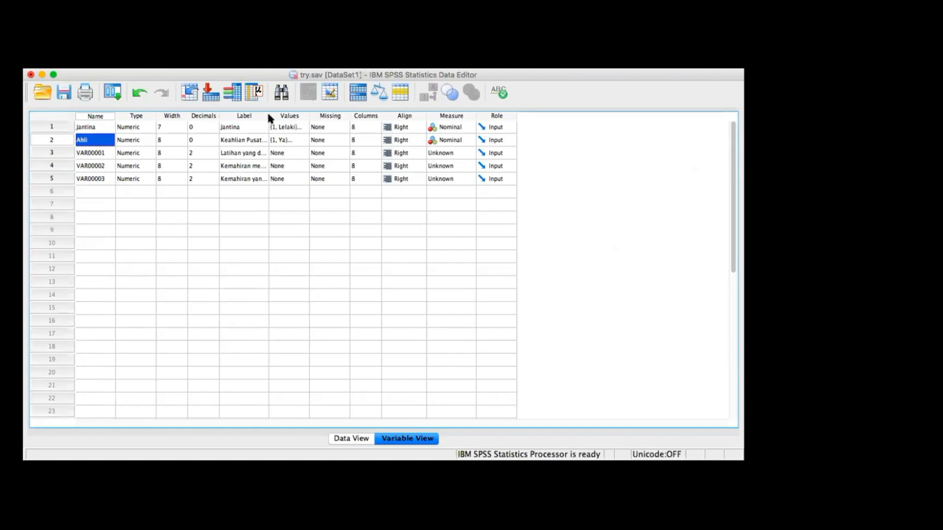
Step: Widen the Label column to fit the long question texts and rename the variable in row 3 as RA1
left_click_drag(269, 116, 436, 118)
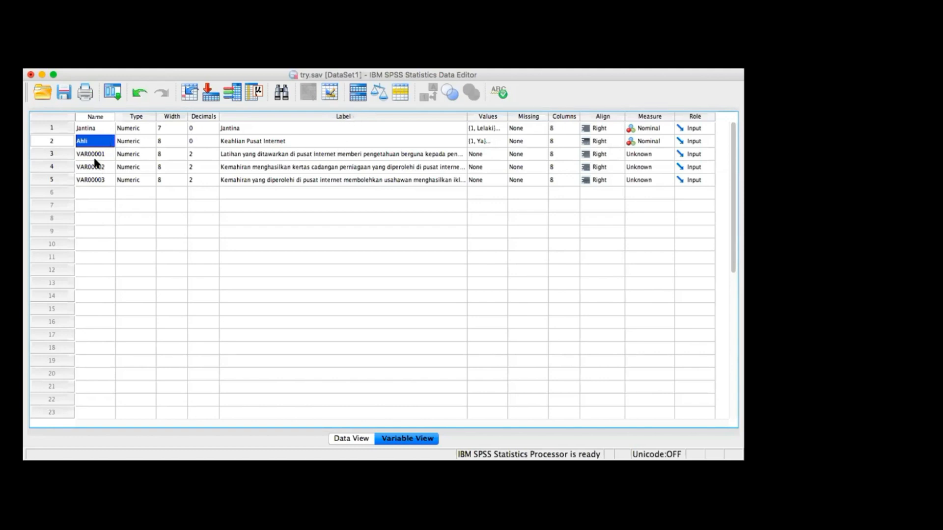
left_click(107, 155)
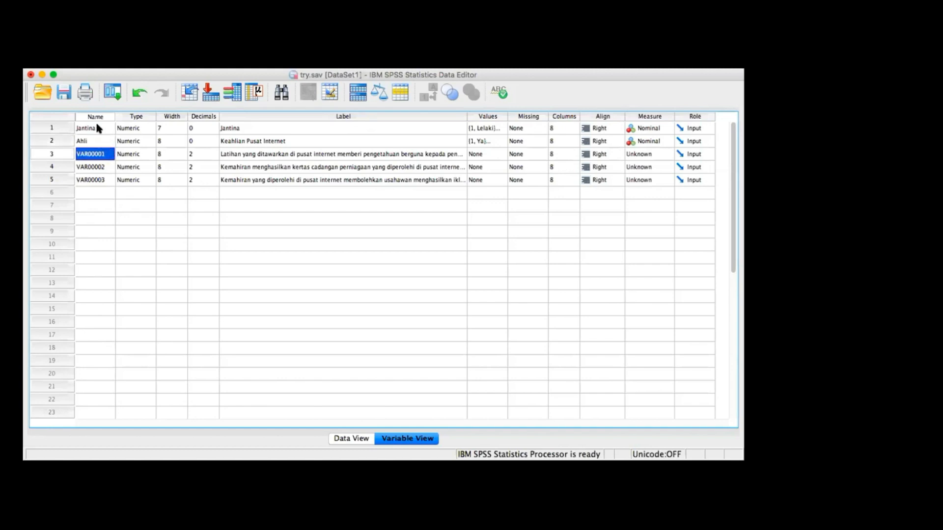
left_click(98, 156)
type("RA")
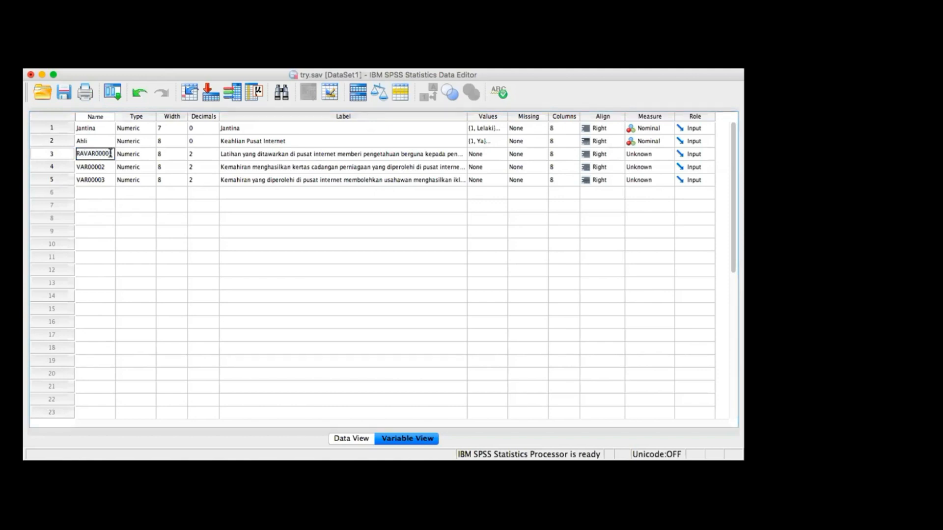
double_click(75, 156)
type("RA1")
Step: Rename the variables in rows 4 and 5 as RA2 and RA3
left_click(90, 169)
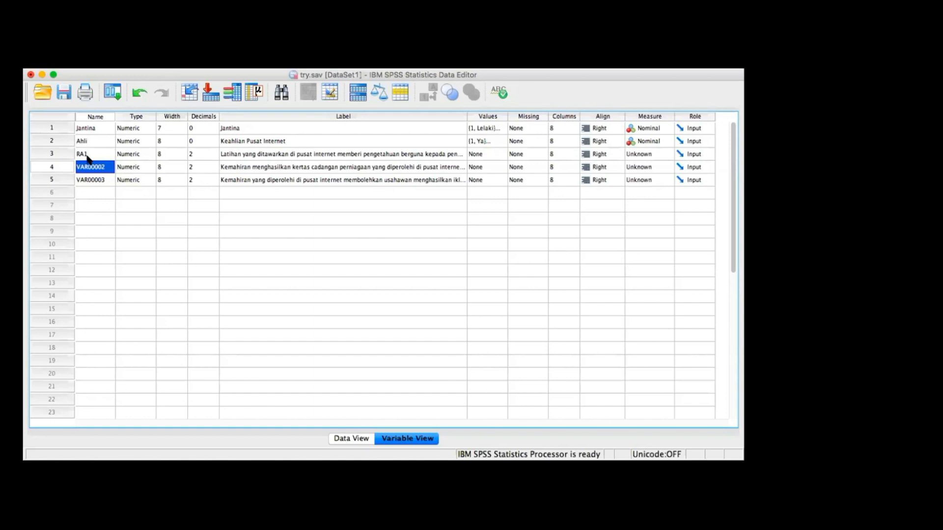
type("RA")
double_click(94, 165)
type("R")
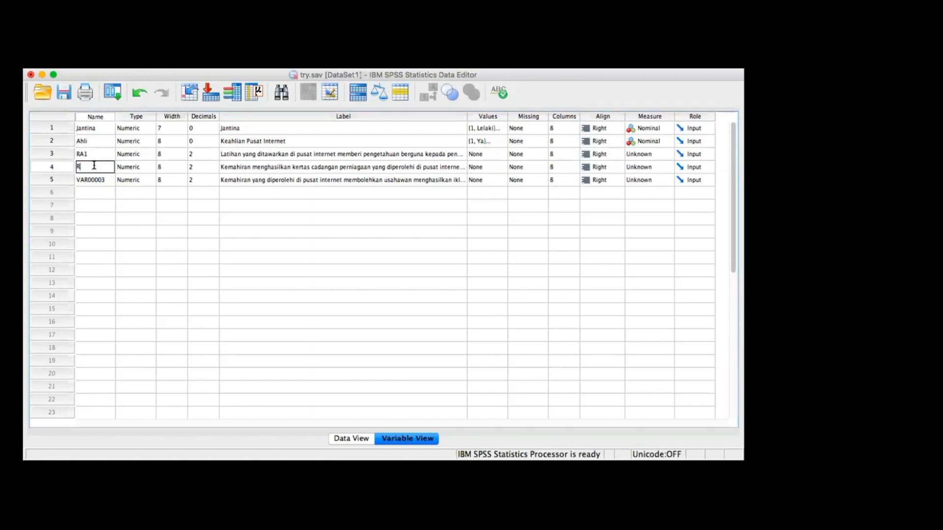
type("A2")
double_click(91, 178)
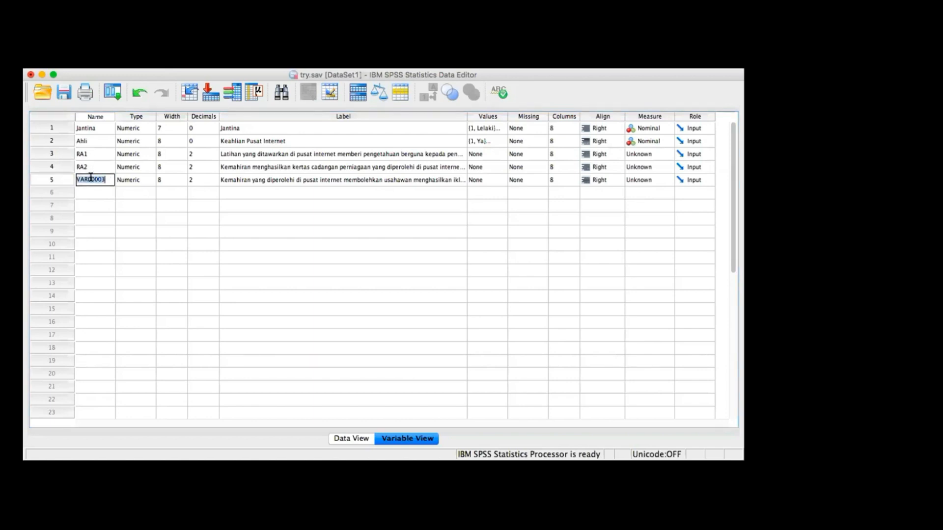
type("RA3")
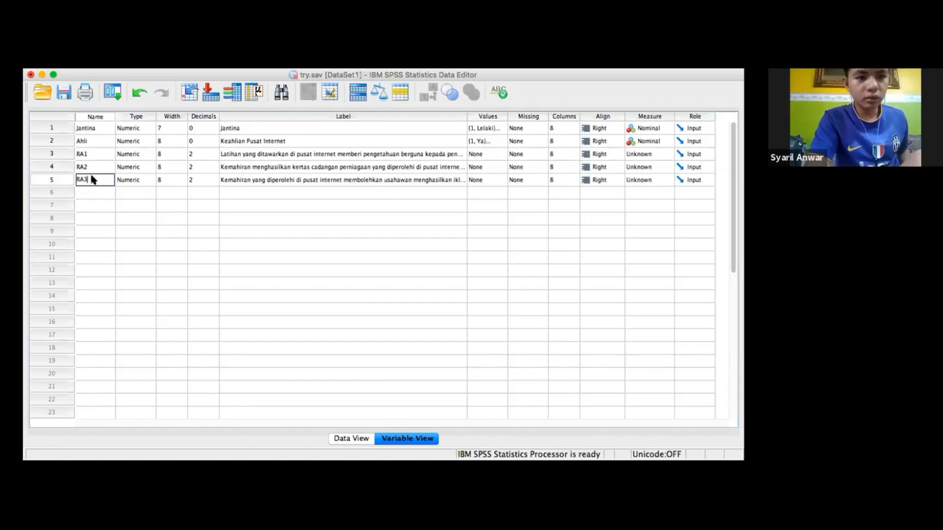
left_click(177, 206)
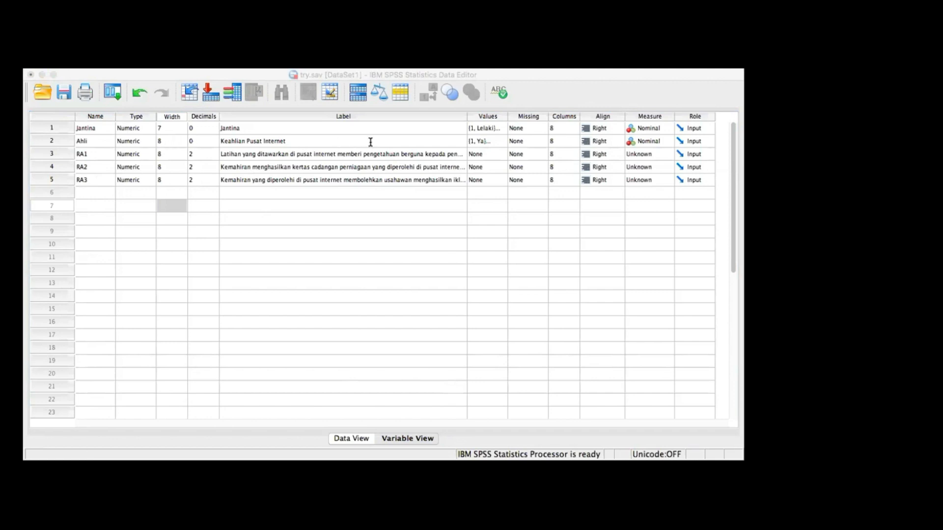
Step: Rename the variables in rows 6 and 7 as BA1 and BA2
left_click(403, 350)
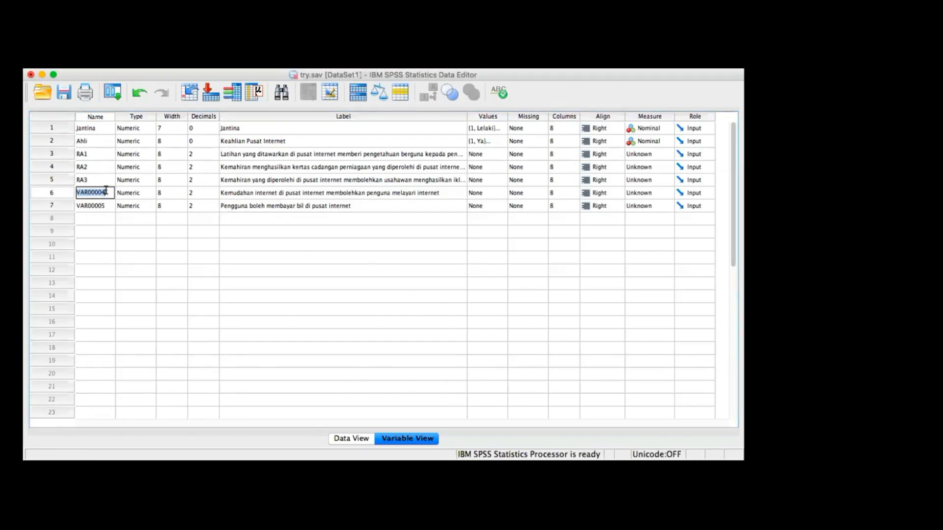
left_click(105, 191)
left_click_drag(77, 192, 107, 194)
type("BA")
type("1")
key("Return")
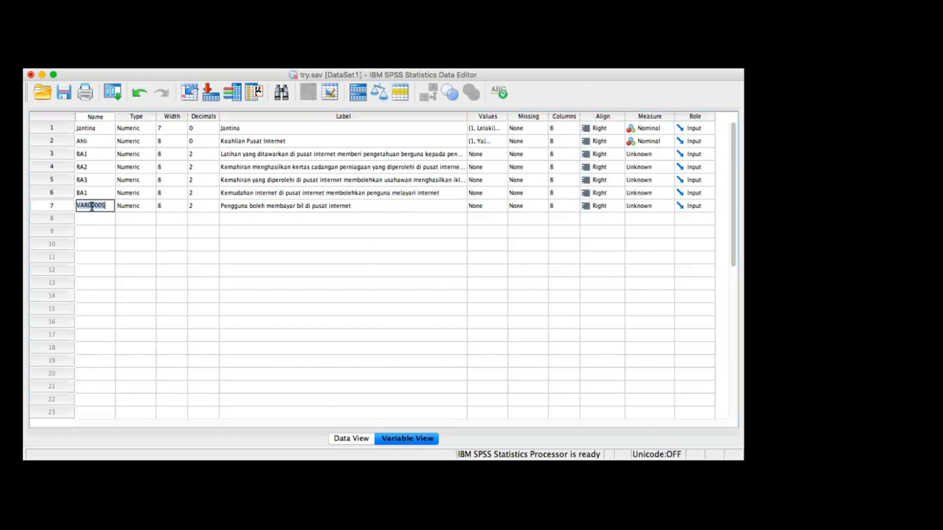
double_click(105, 207)
type("BA2")
left_click(214, 213)
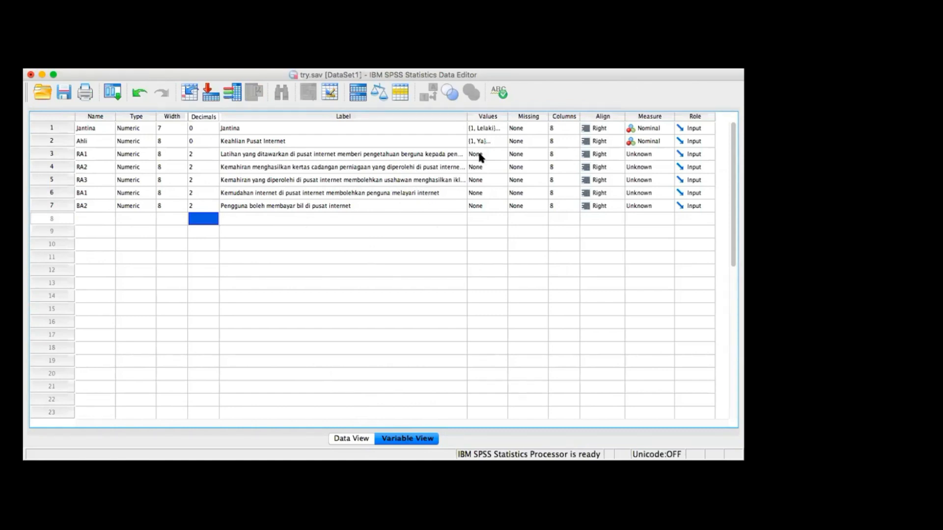
Step: Add value labels for RA1: 1 Sangat tidak setuju, 2 Agak tidak setuju, 3 Tidak setuju, 4 Tidak pasti, 5 Agak setuju, 6 Setuju
left_click(491, 153)
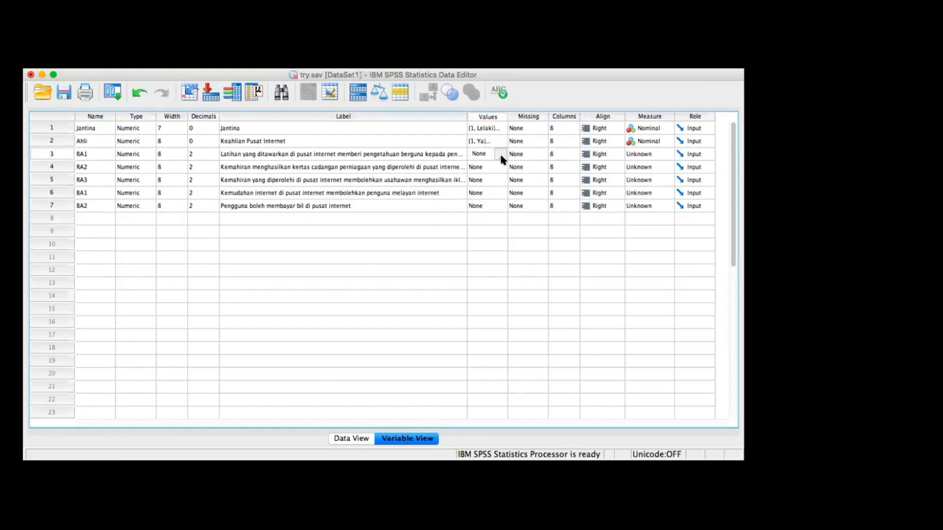
left_click(500, 153)
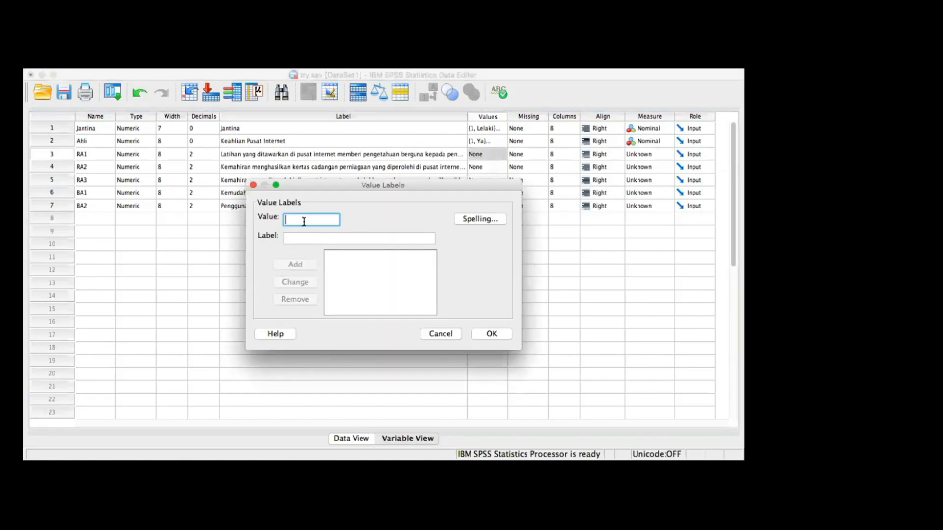
type("1")
left_click(293, 237)
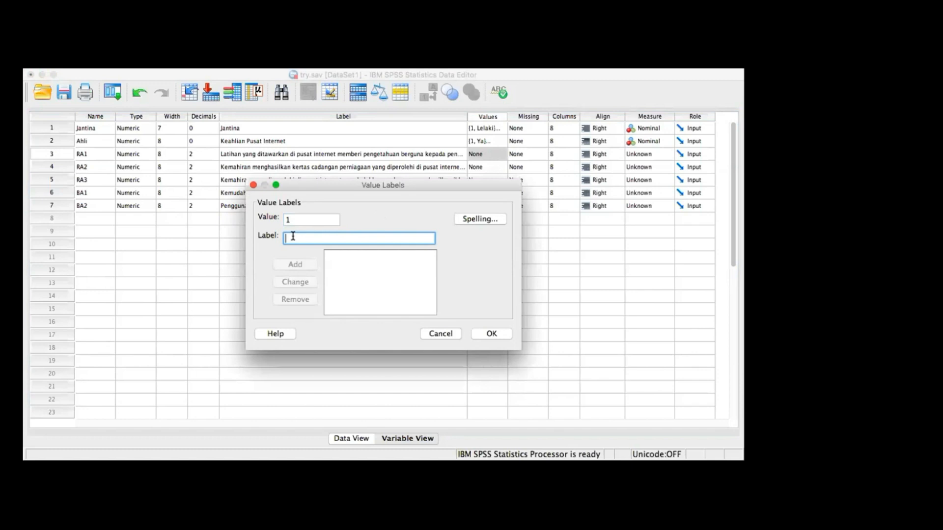
type("Sangat ti")
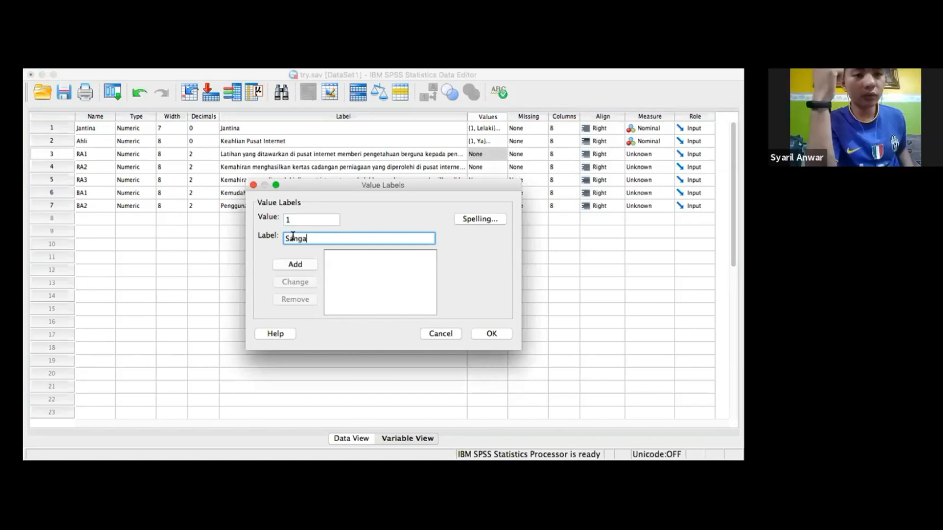
type("dak setuju")
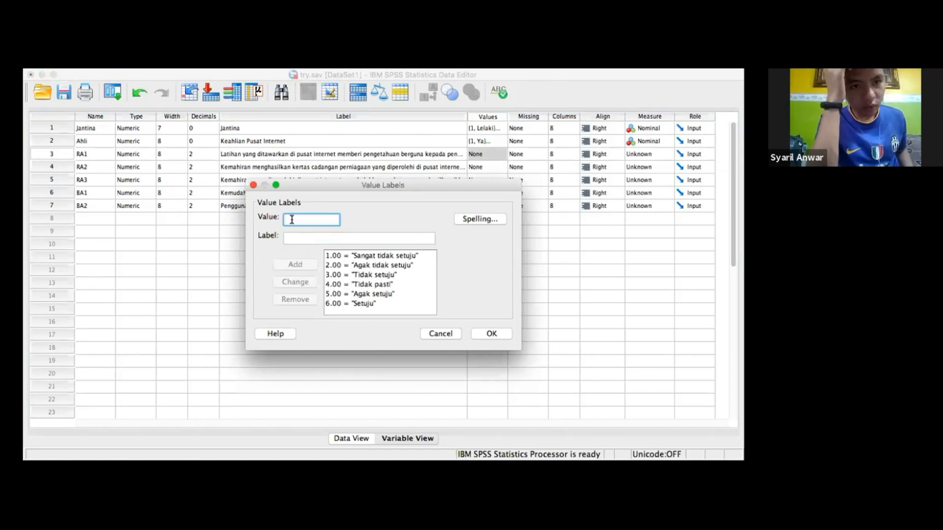
Step: Add the value label 7 Sangat setuju to RA1 and apply its set of value labels
type("7")
left_click(297, 237)
type("Sanga")
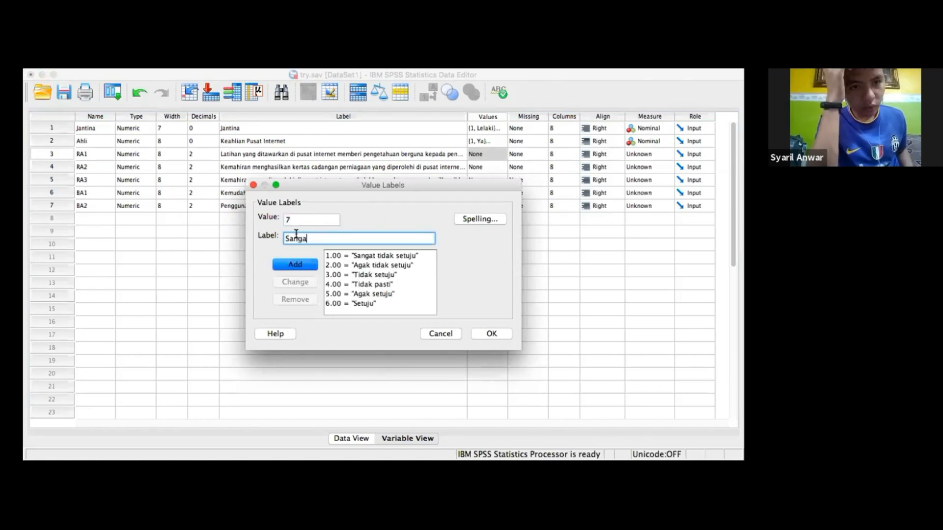
type("t setuju")
left_click(310, 265)
left_click(490, 336)
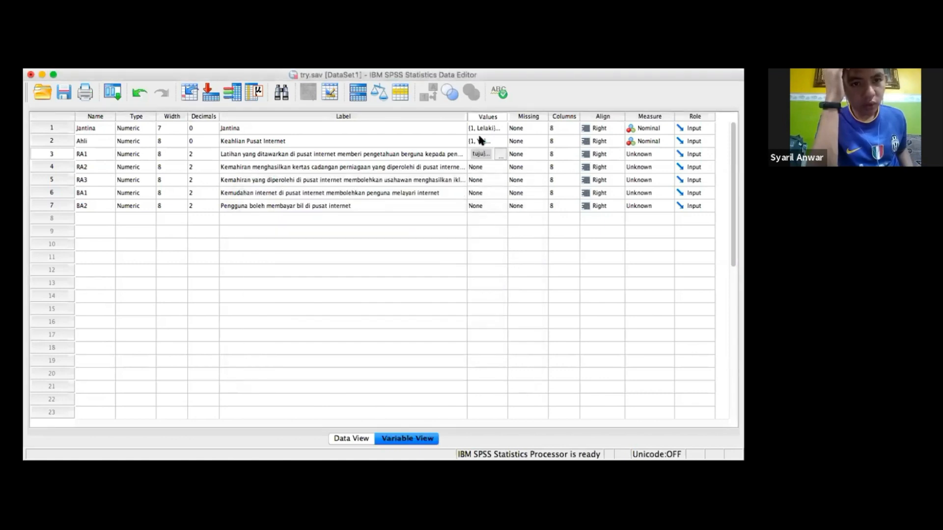
Step: Review the RA1 value labels and copy them to RA2, RA3, BA1 and BA2
left_click(500, 151)
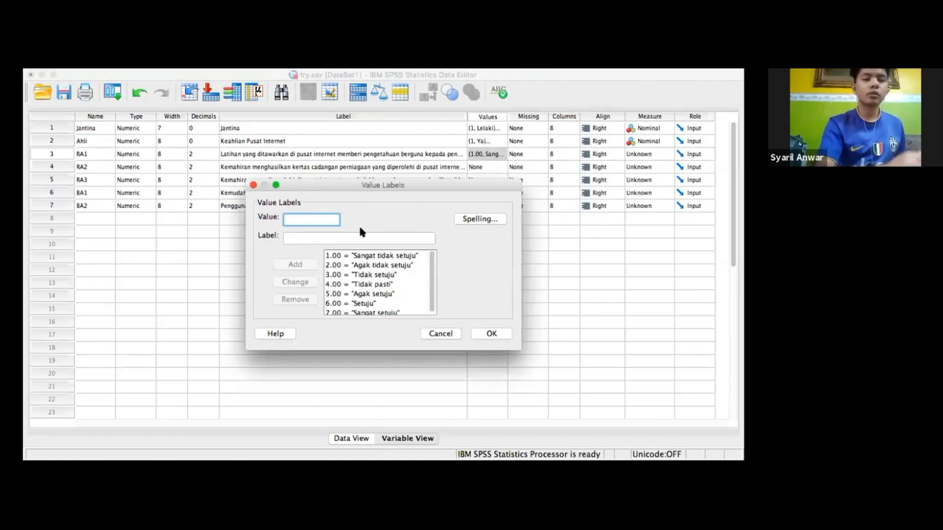
left_click(253, 185)
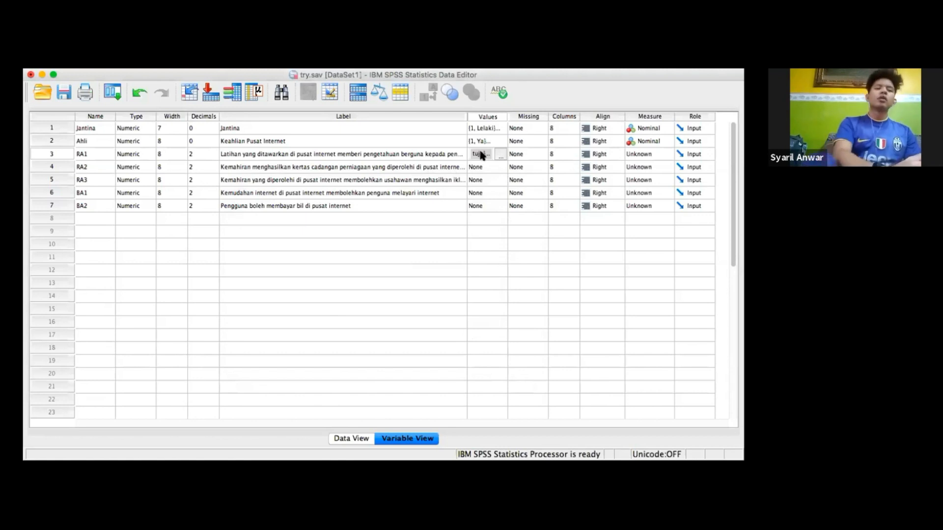
left_click(488, 167)
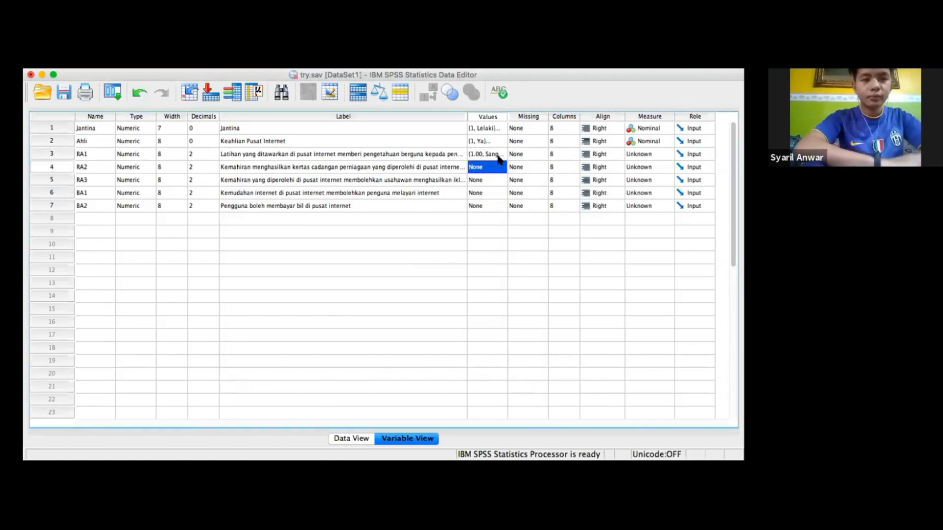
left_click(499, 155)
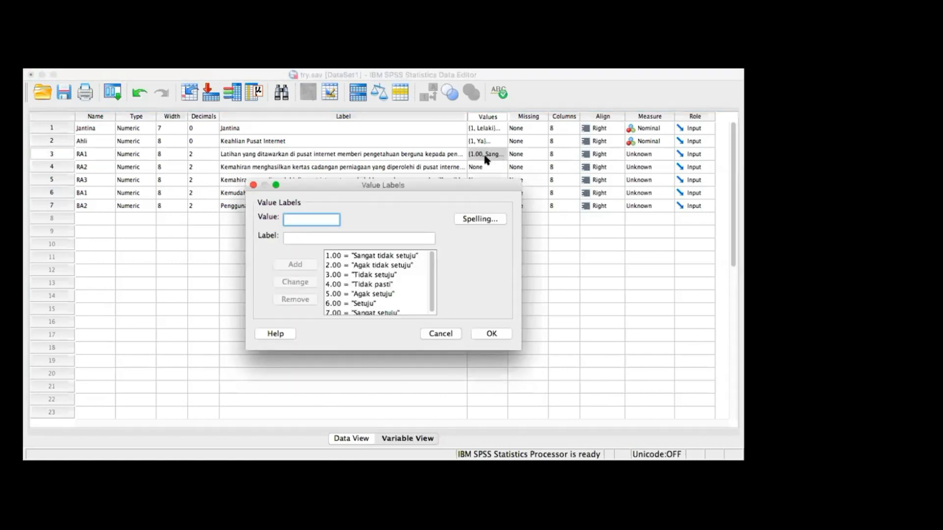
left_click(253, 185)
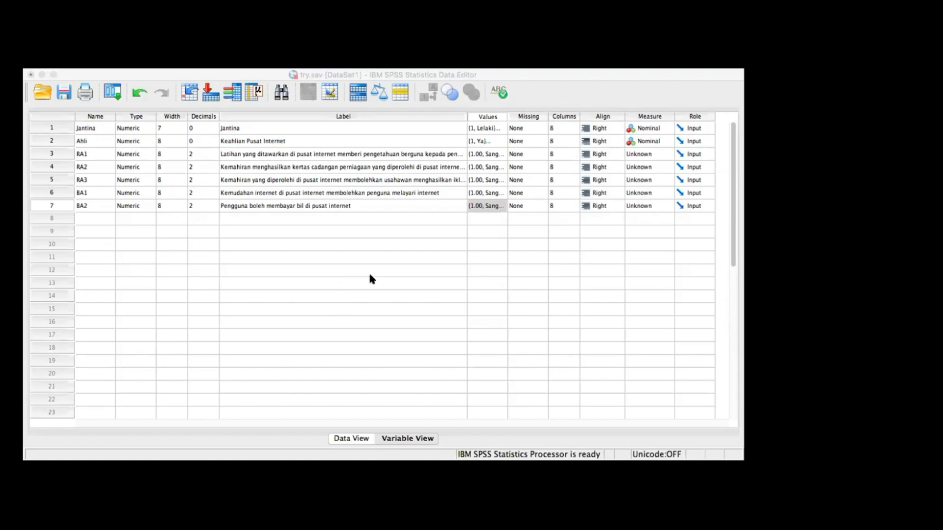
left_click(572, 268)
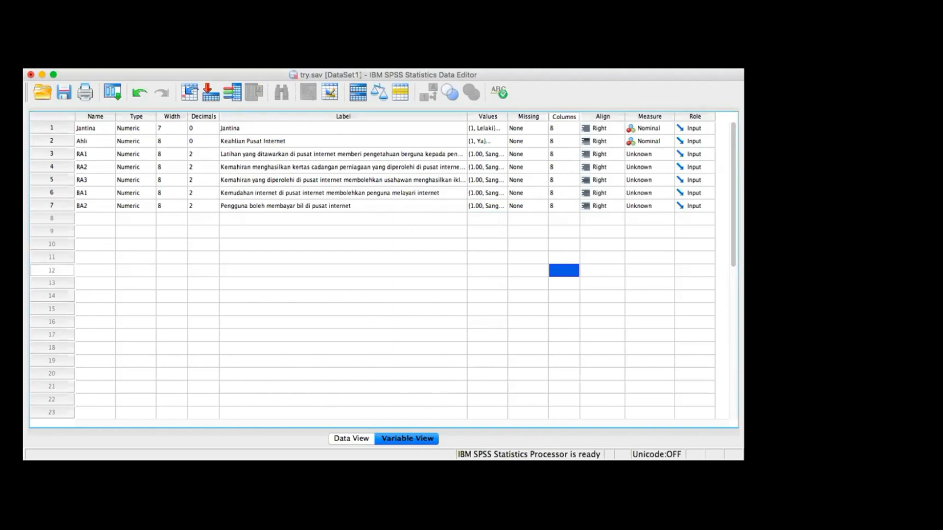
Step: Fill RA1 in Data View with the coded responses for cases 1 to 20, starting 7, 4, 5, 6, 7
left_click(407, 484)
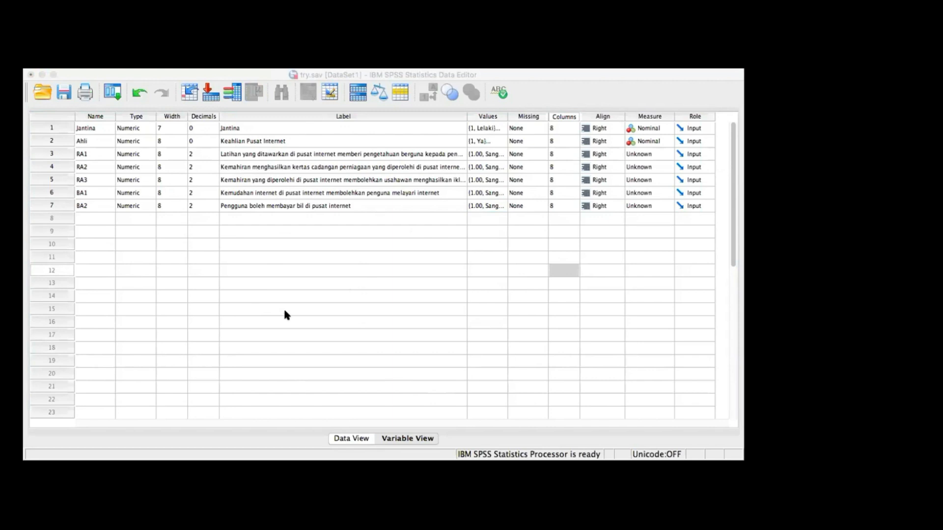
left_click(407, 442)
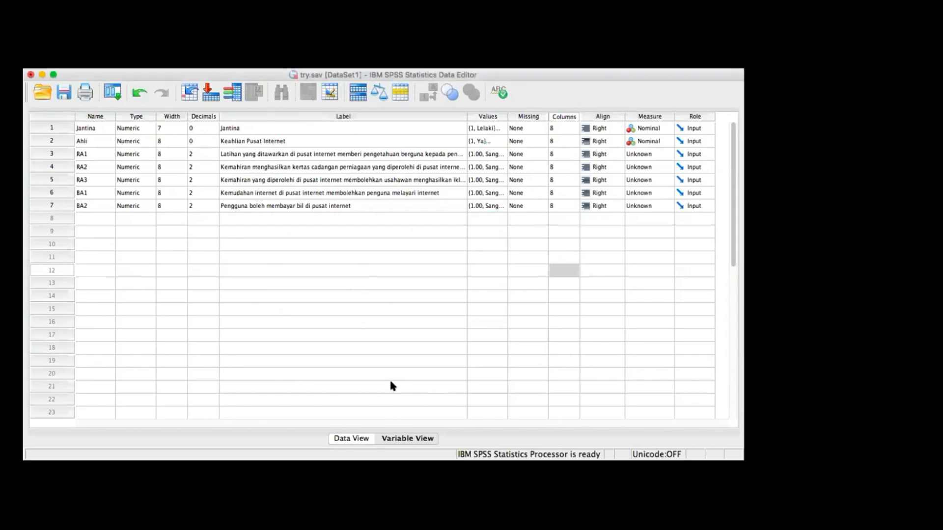
left_click(344, 440)
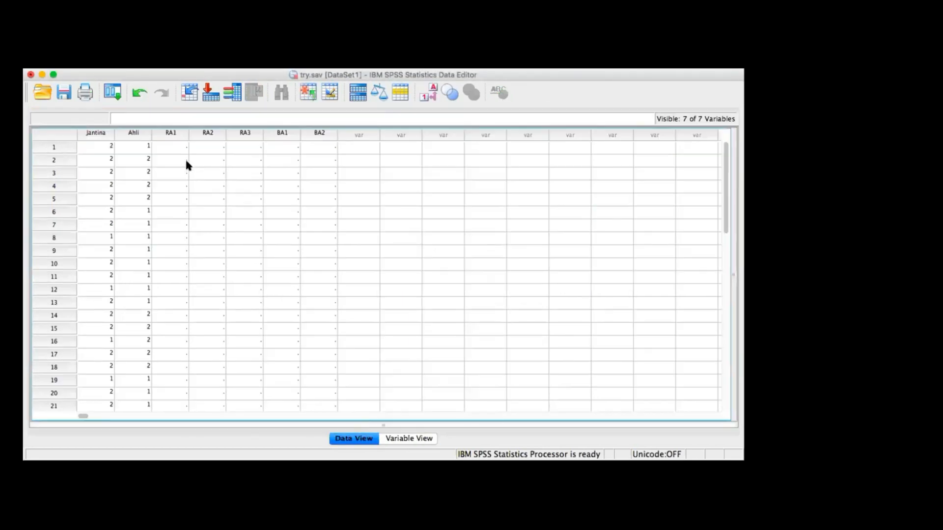
left_click(175, 148)
type("7.00 4.00 5.00 6.00 7.00 7.00 5.00 6.00 5.00 4.00 4.00 7.00 5.00 5.00 6.00 7.00 6.00 3.00 6.00 7.00")
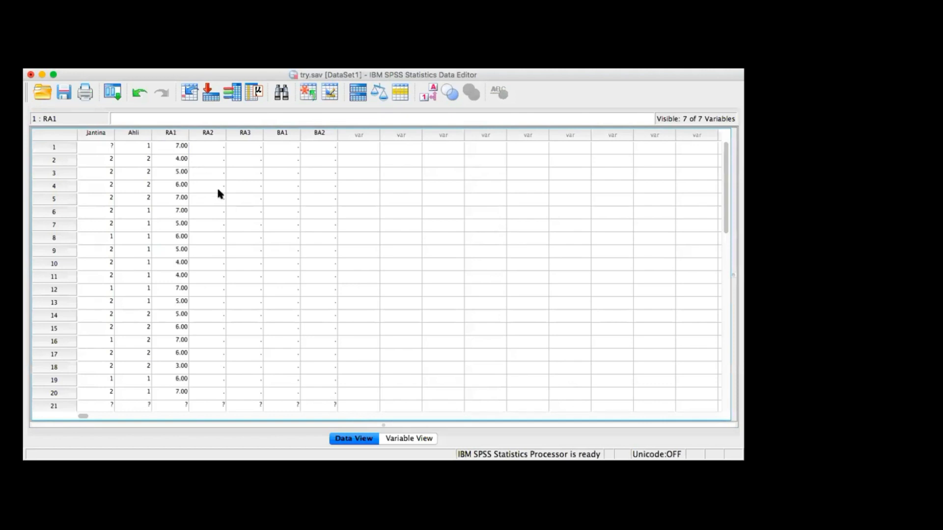
Step: Fill in the coded responses for RA1 from case 21 and for RA2, RA3, BA1 and BA2, displayed without decimals
scroll(226, 266, "down", 3)
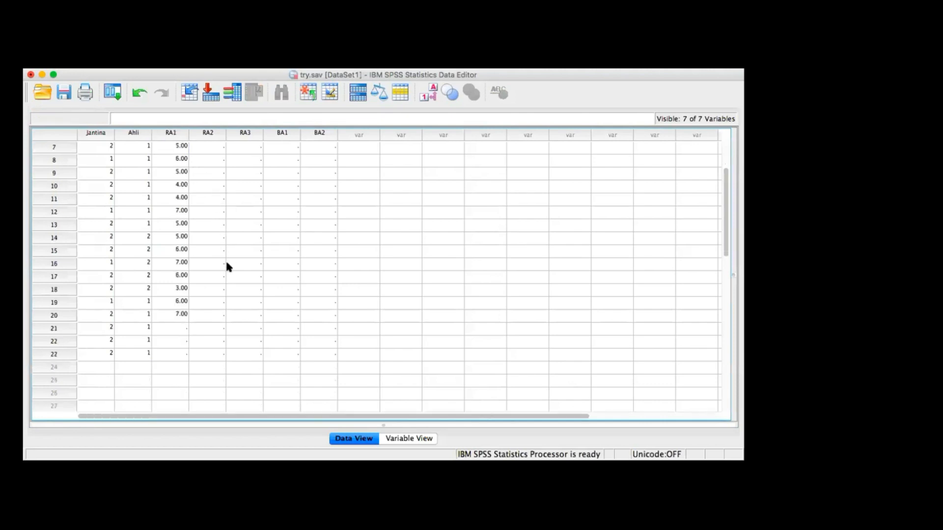
left_click(173, 331)
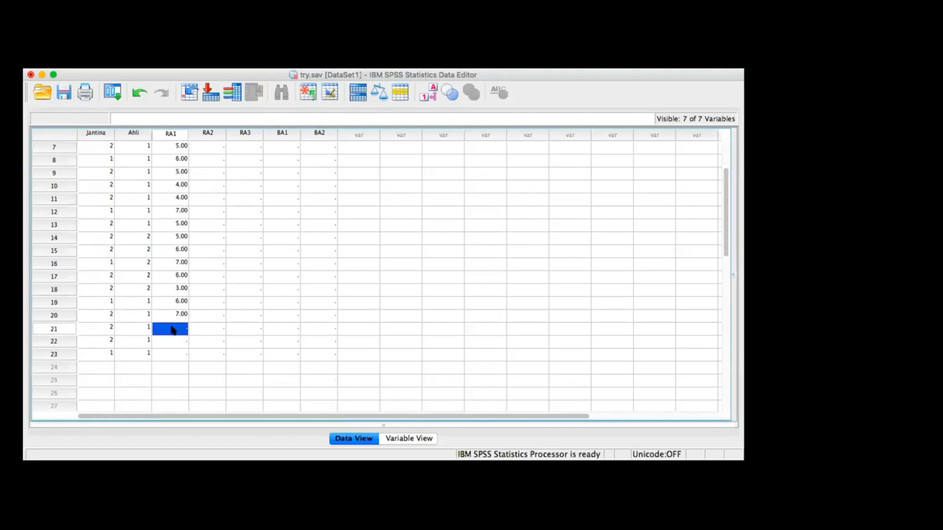
left_click(165, 289)
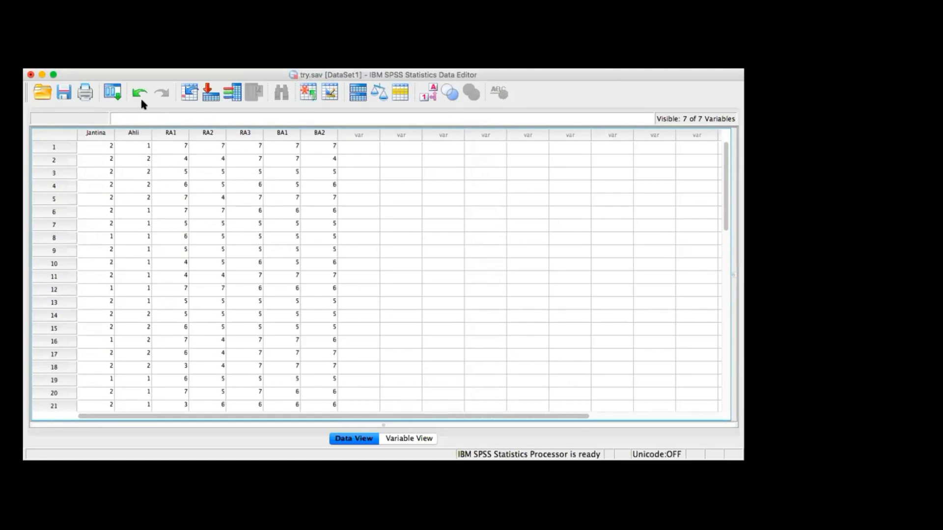
Step: Open the file commands for the filled try.sav dataset
left_click(105, 63)
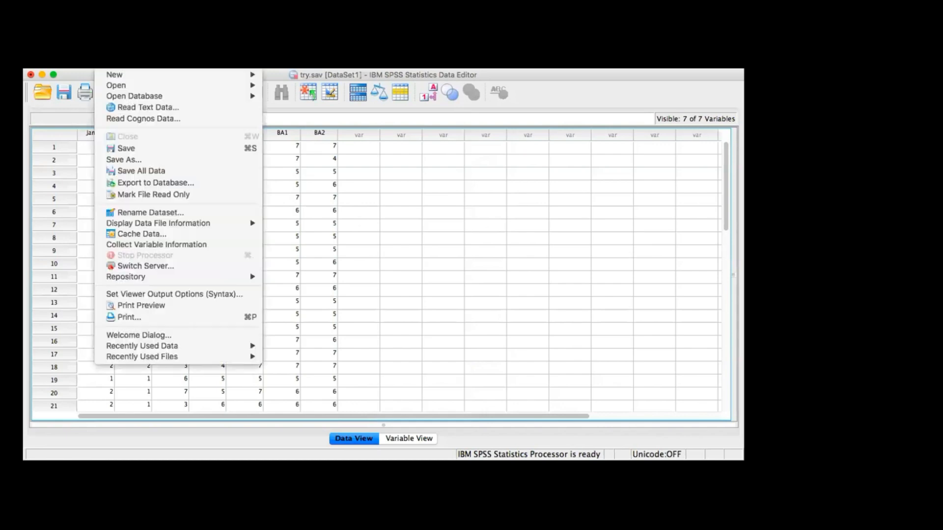